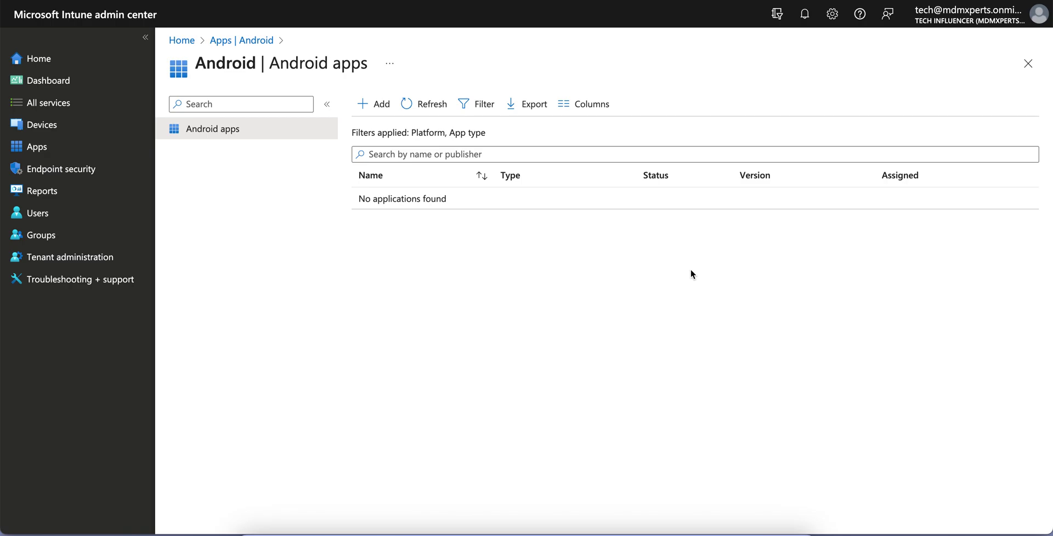
- Go to the Android apps list in the Apps section and start adding a new app
click(82, 132)
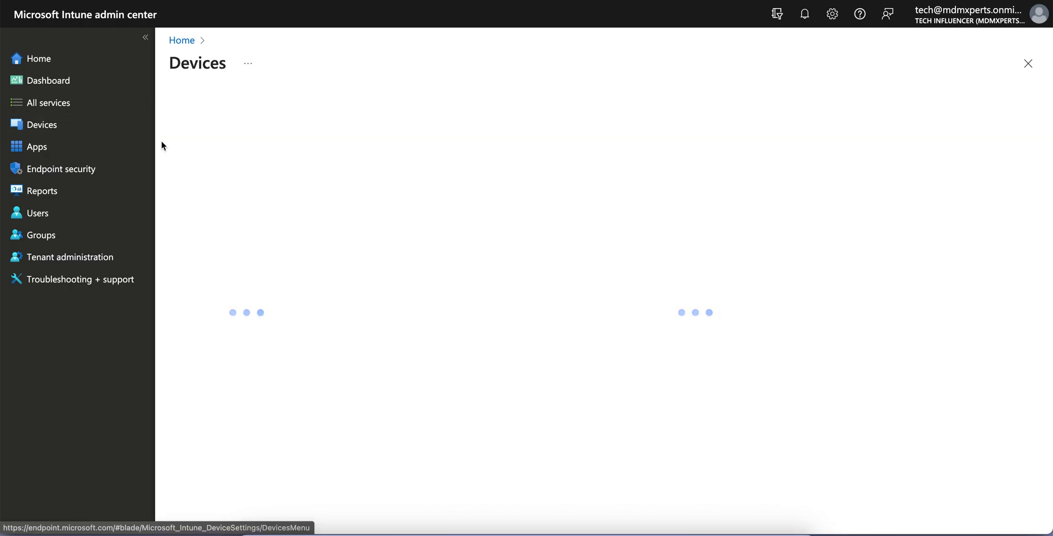
click(80, 150)
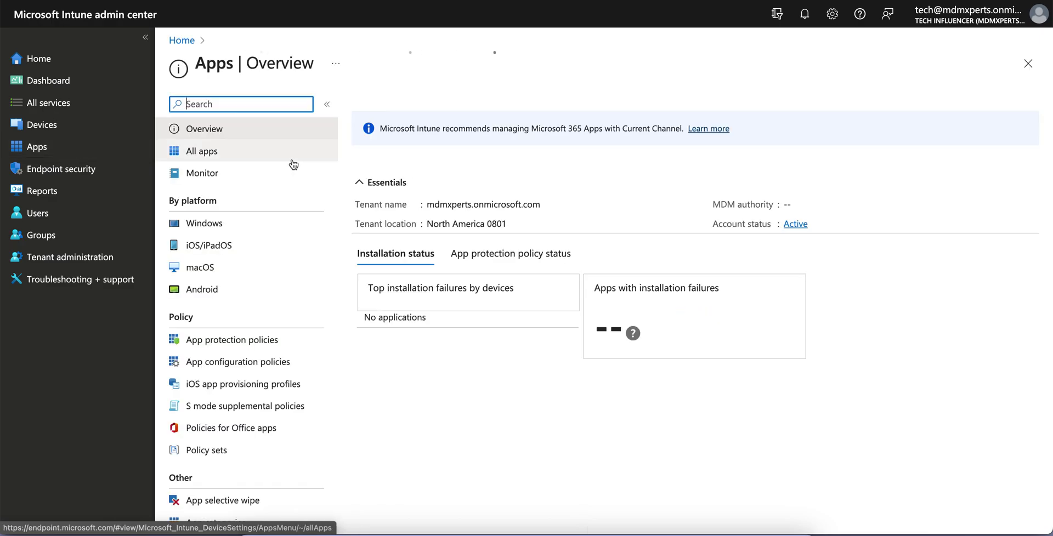
click(258, 282)
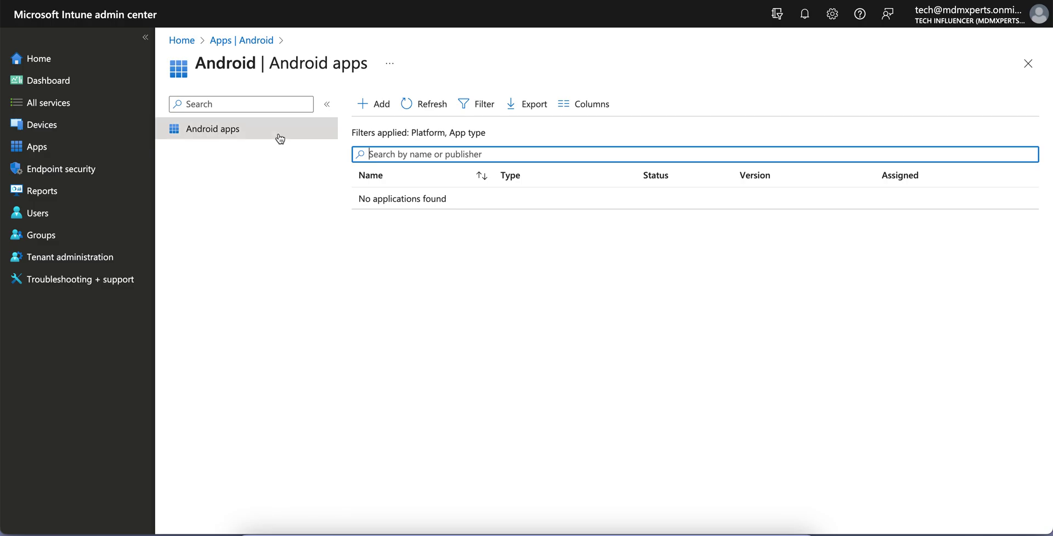
click(379, 104)
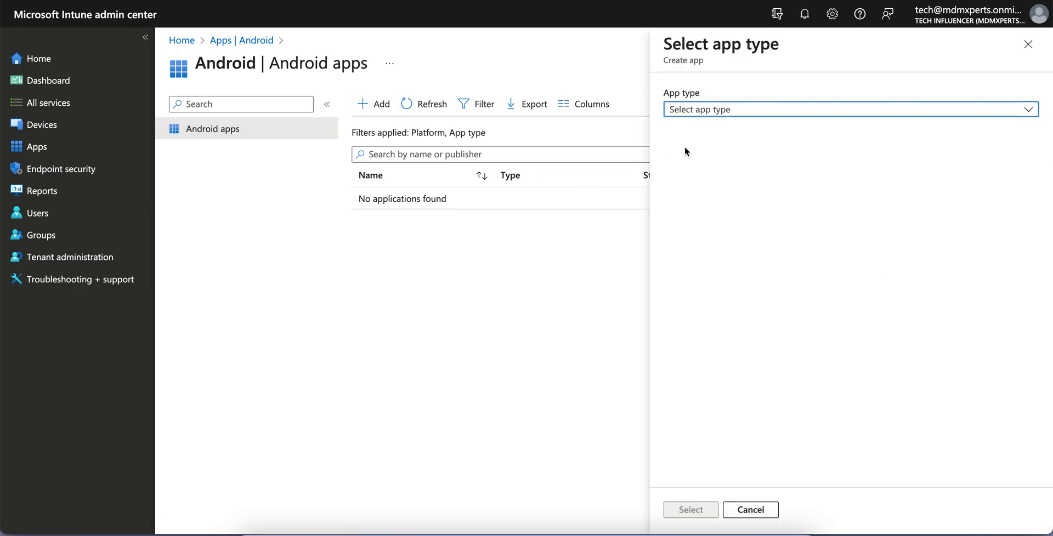
- Set the new app's type to Android Enterprise system app
click(717, 116)
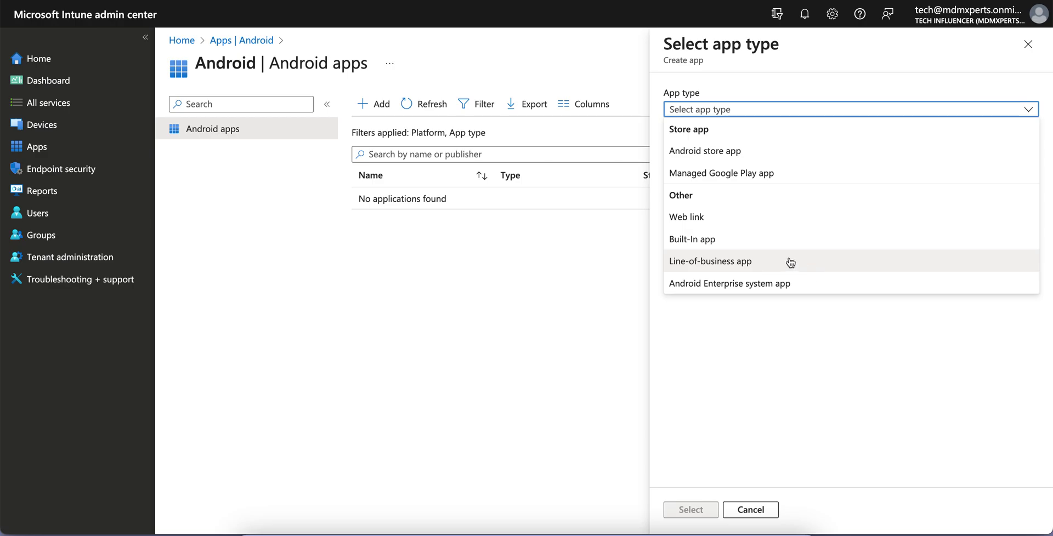
click(791, 241)
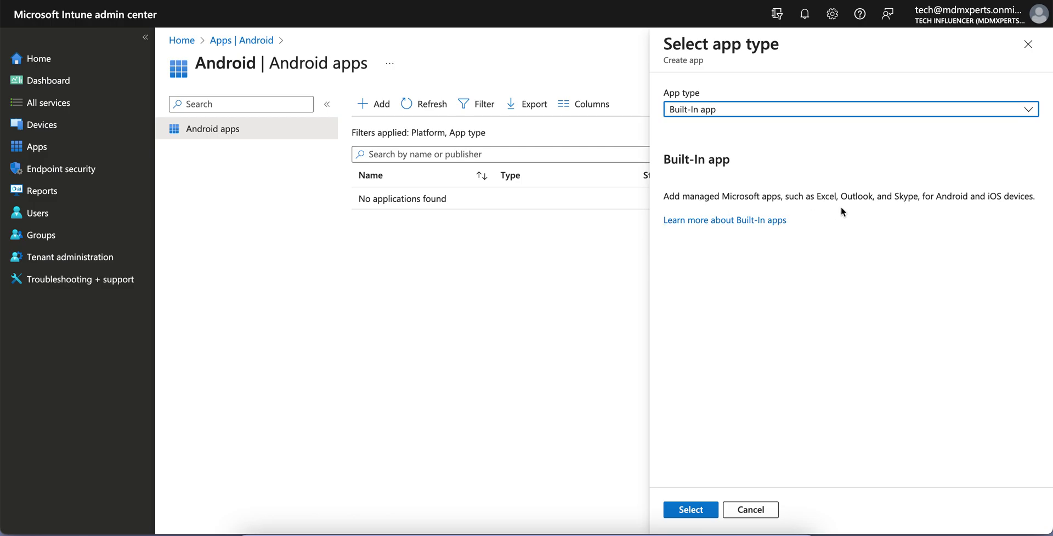
click(876, 110)
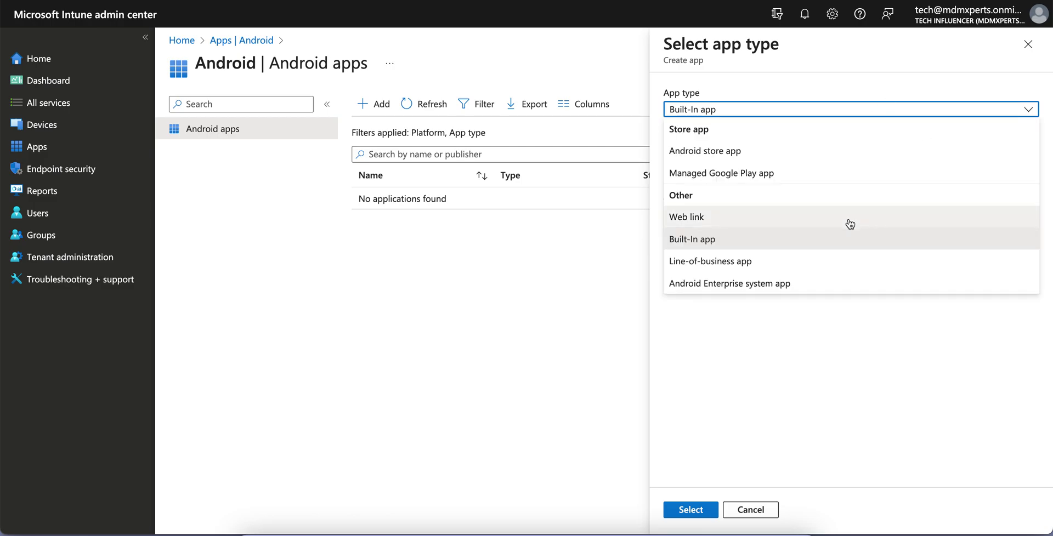
click(809, 289)
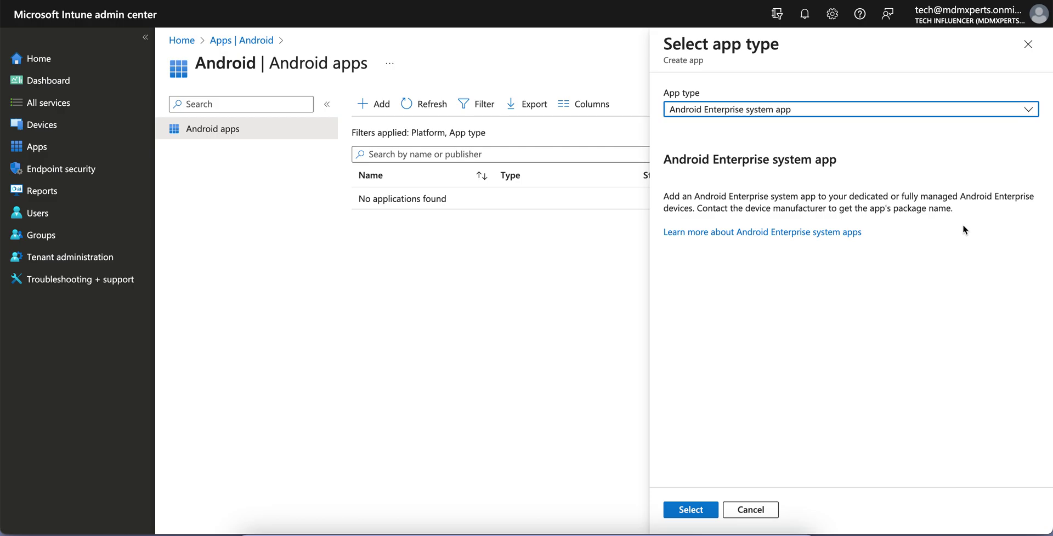
- Examine the app type's description and open its Learn more article about Android Enterprise system apps in a new tab
drag(707, 208, 828, 208)
drag(965, 210, 870, 209)
right_click(821, 237)
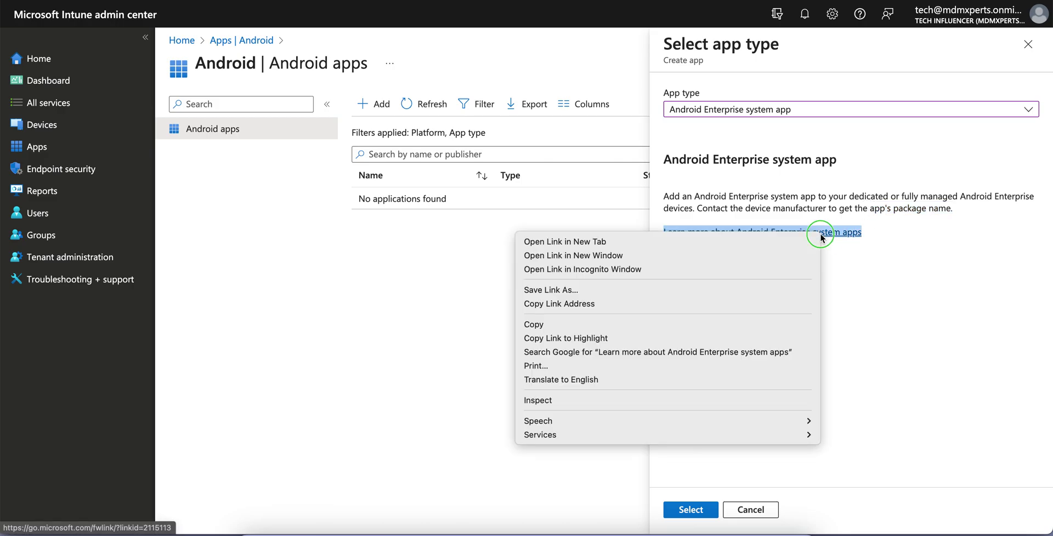
click(798, 238)
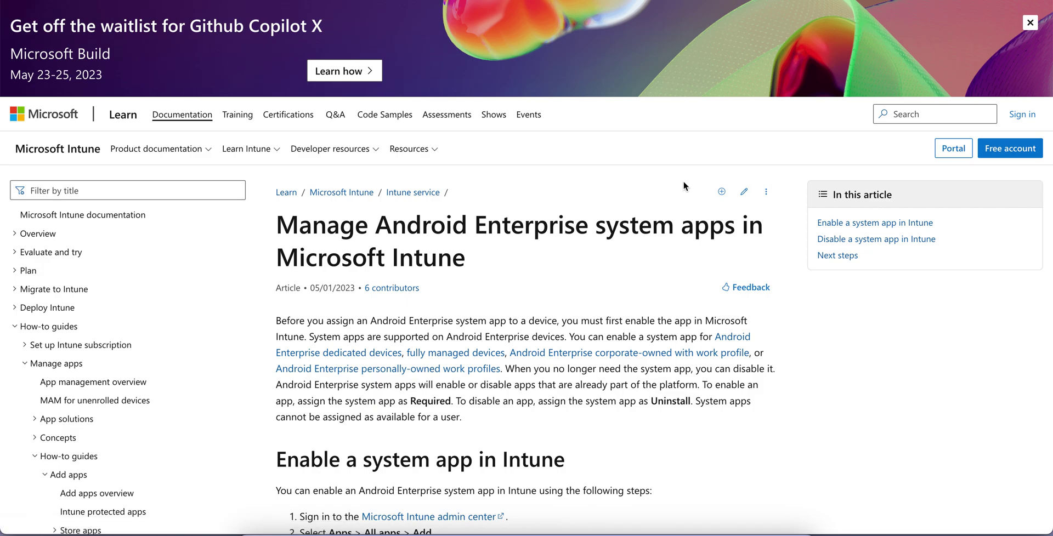
- Read the Microsoft Learn article's instructions and notes on enabling and disabling Android Enterprise system apps in Intune
scroll(799, 341, down, 5)
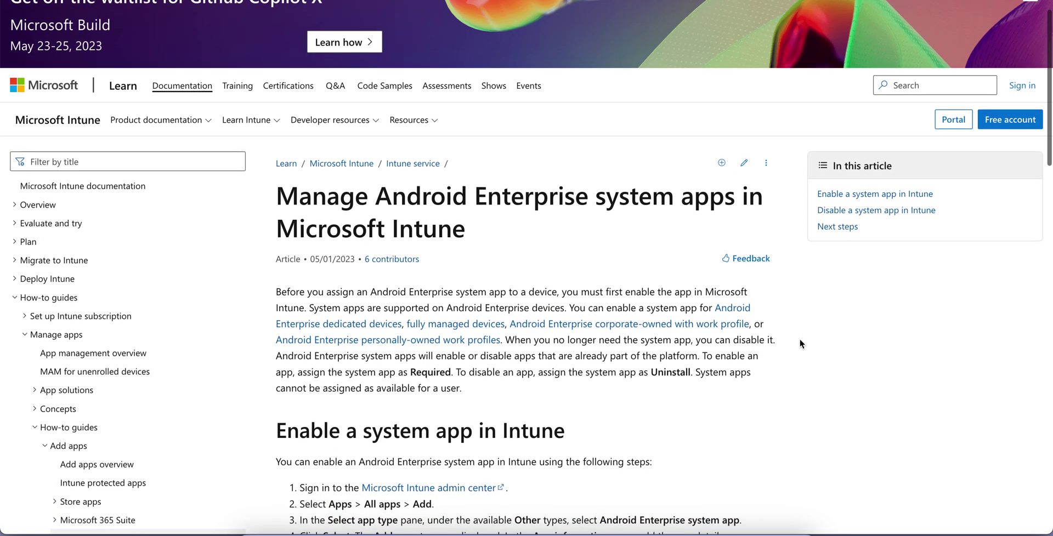
scroll(800, 344, down, 4)
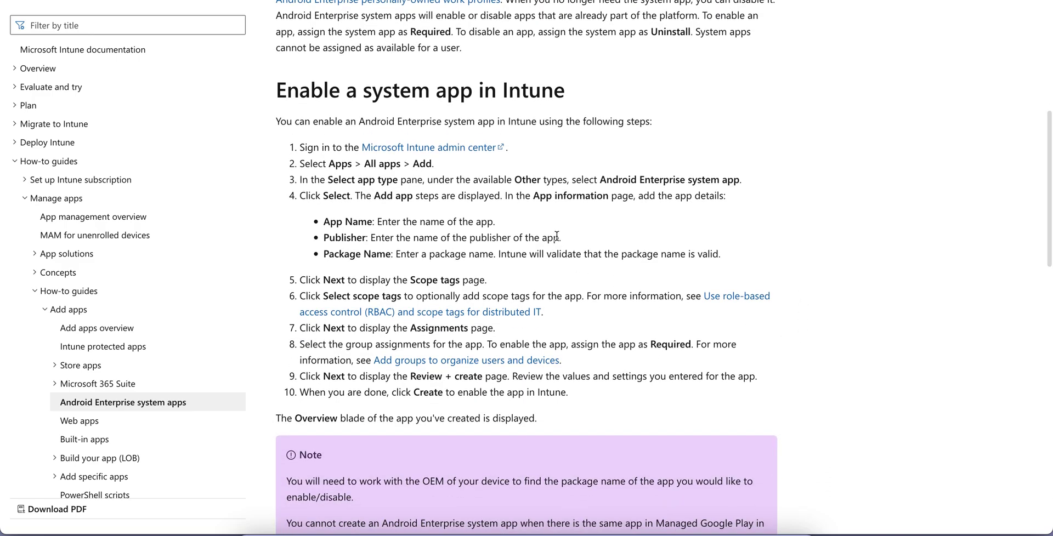
scroll(798, 303, down, 5)
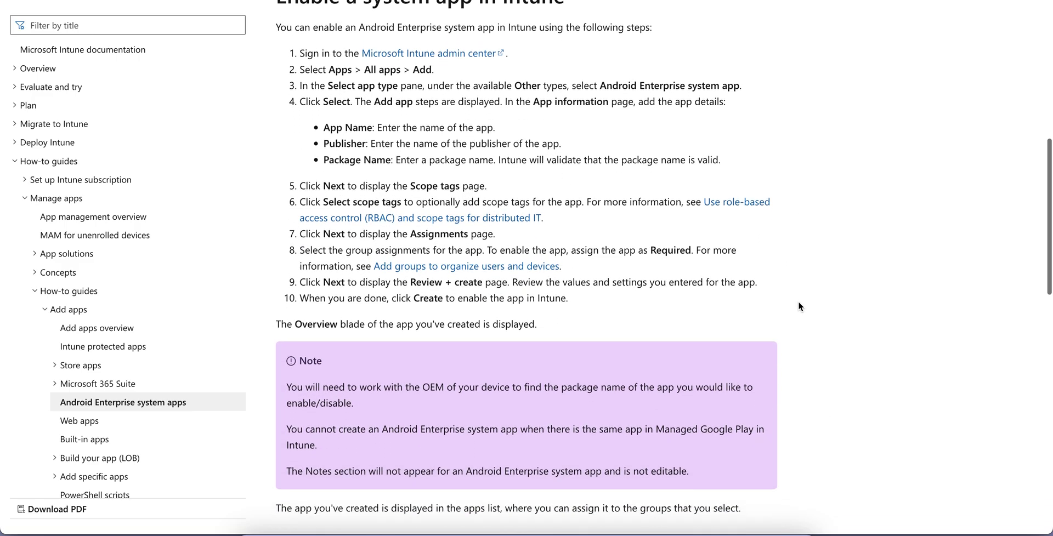
scroll(798, 306, down, 2)
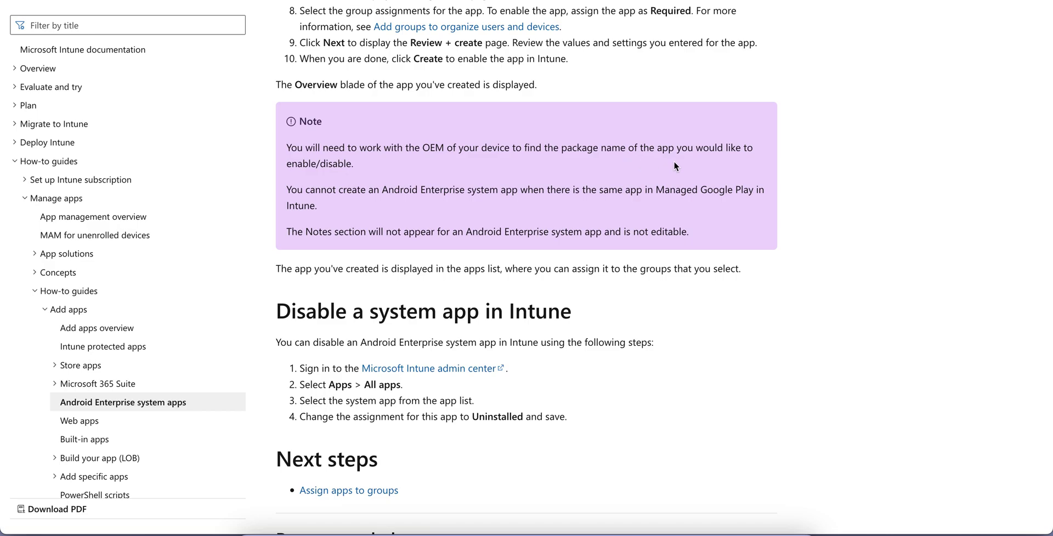
scroll(674, 162, down, 1)
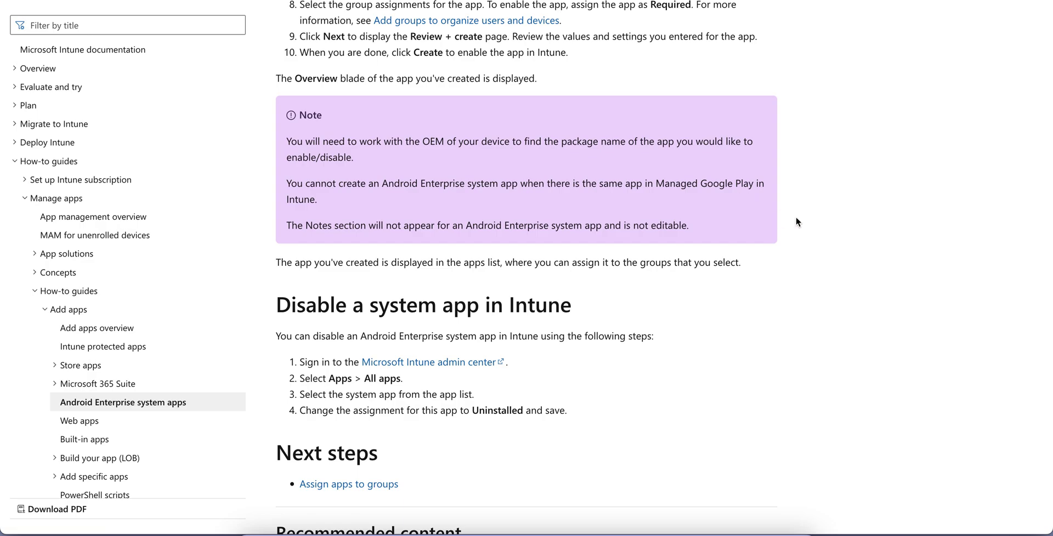
scroll(796, 221, down, 1)
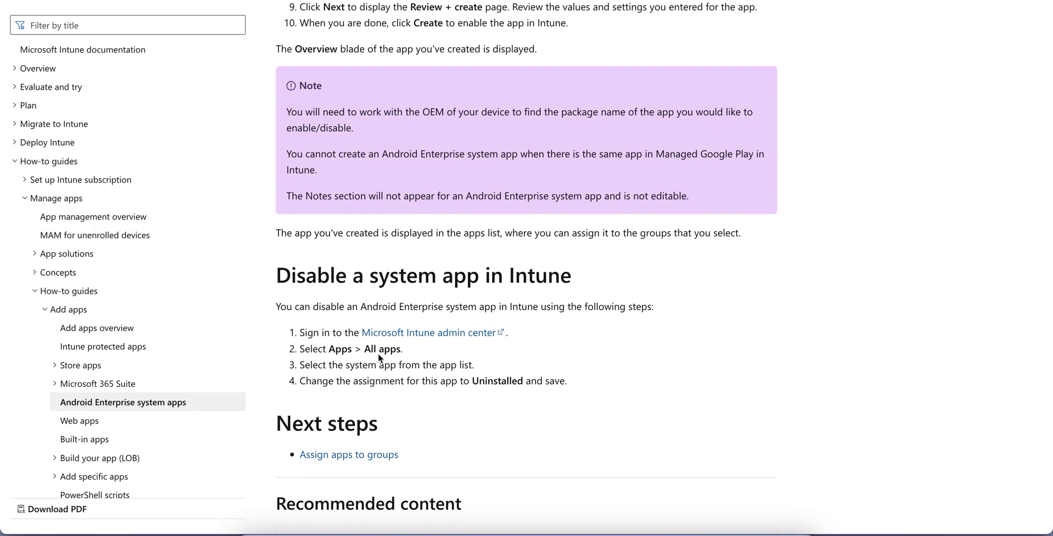
drag(495, 386, 813, 353)
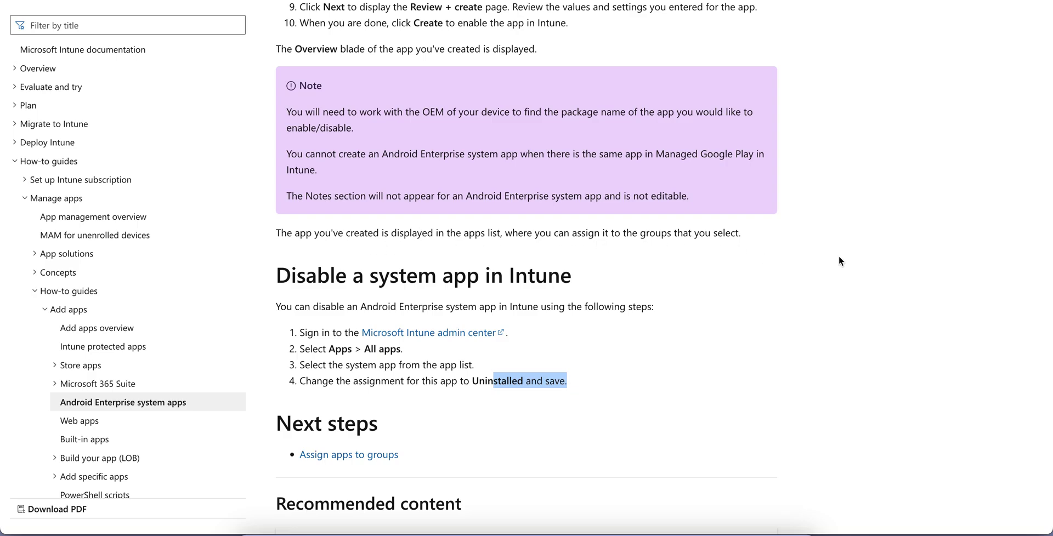
scroll(839, 261, down, 3)
scroll(840, 261, up, 10)
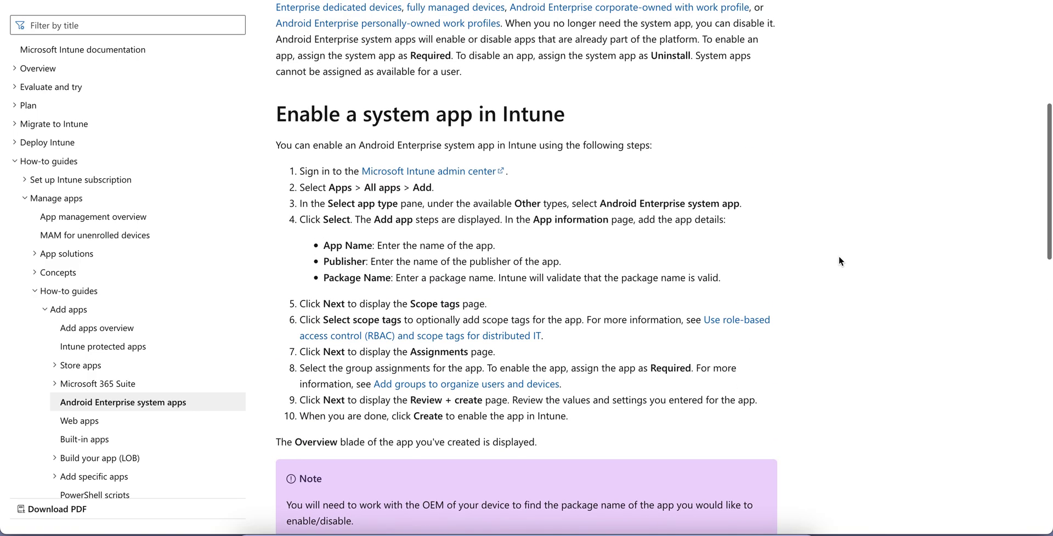
scroll(839, 258, up, 2)
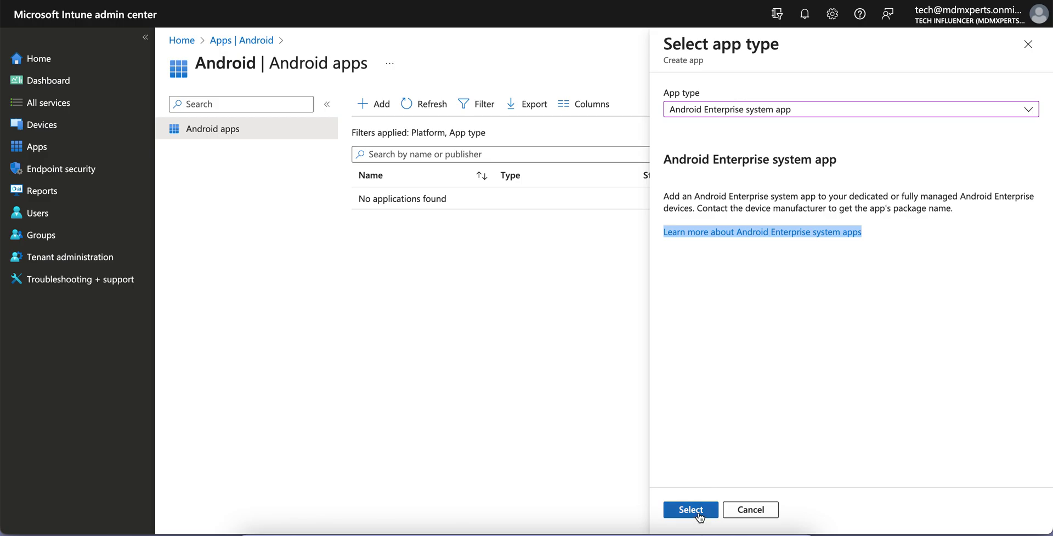
- Return to Intune, confirm the selected app type, and enter Camera as the app name and Samsung as the publisher
click(698, 514)
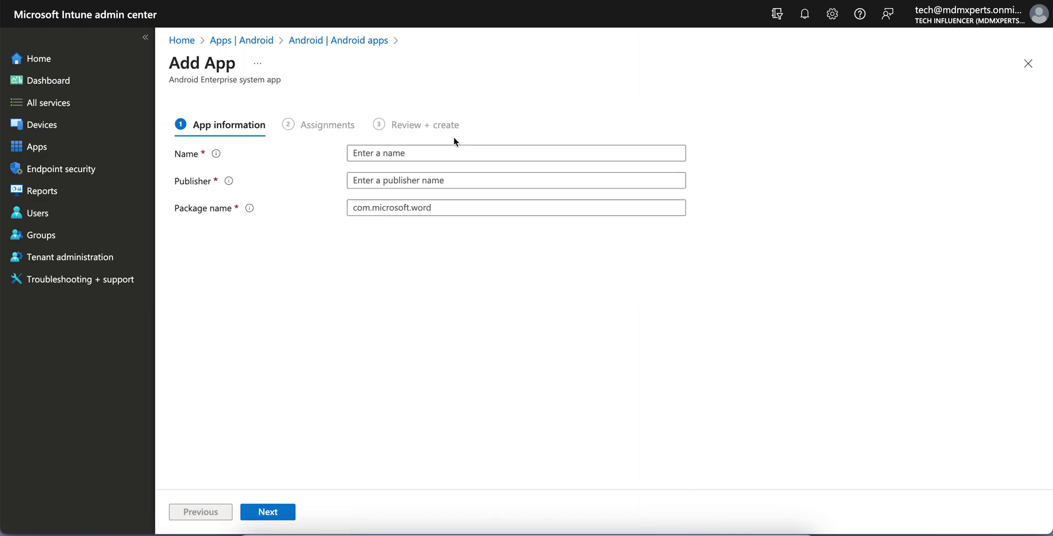
click(408, 152)
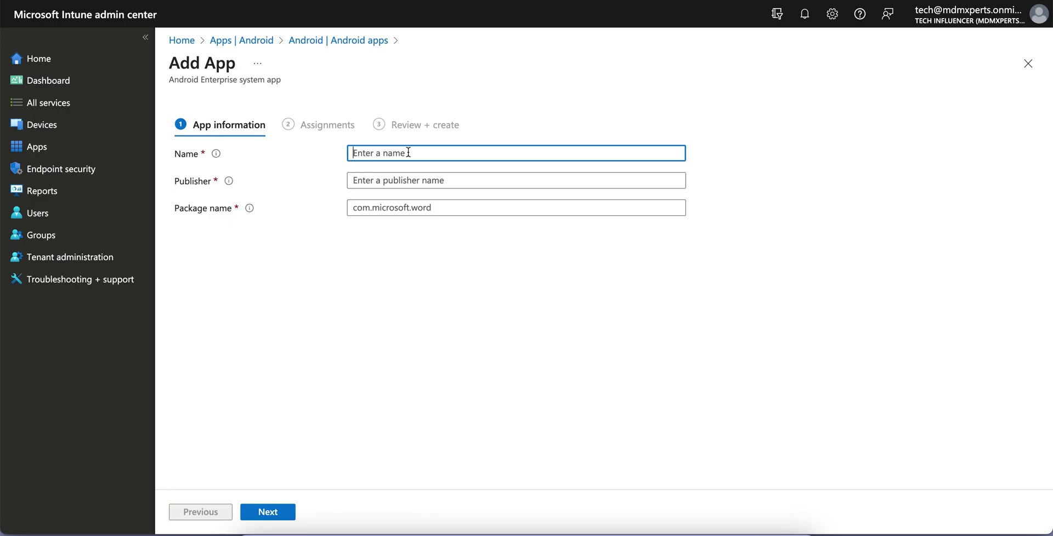
text(Camera)
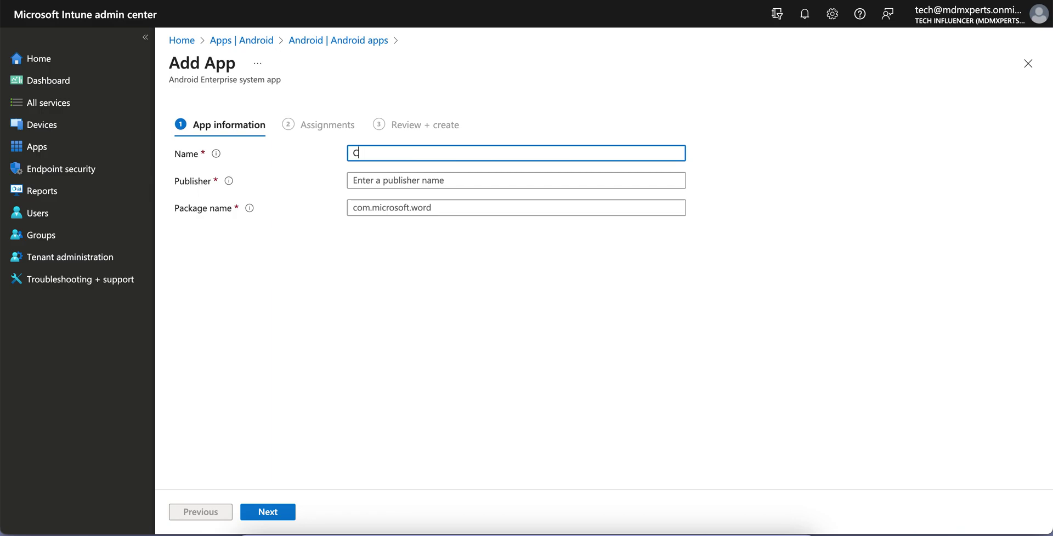
click(429, 186)
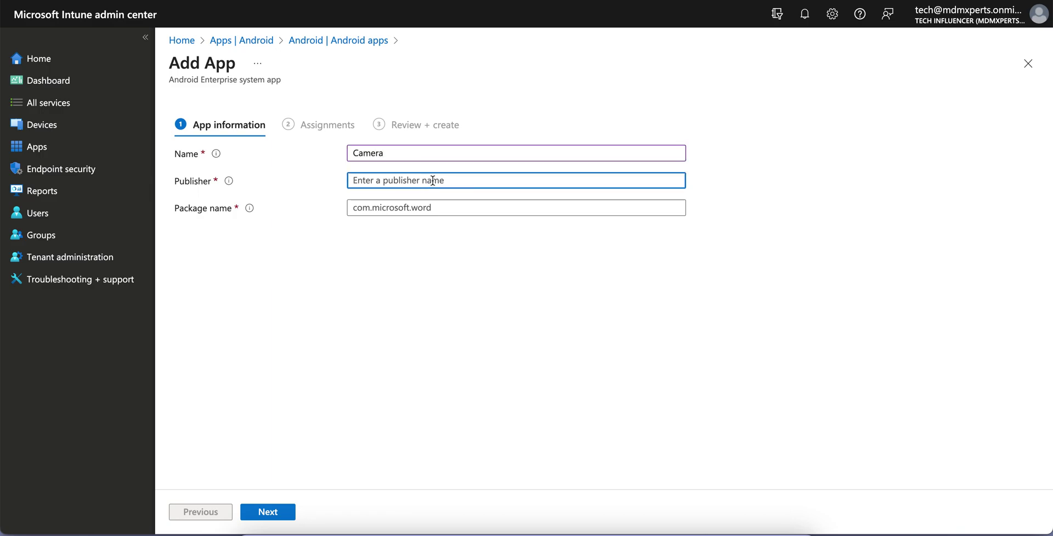
text(Samsung)
click(465, 206)
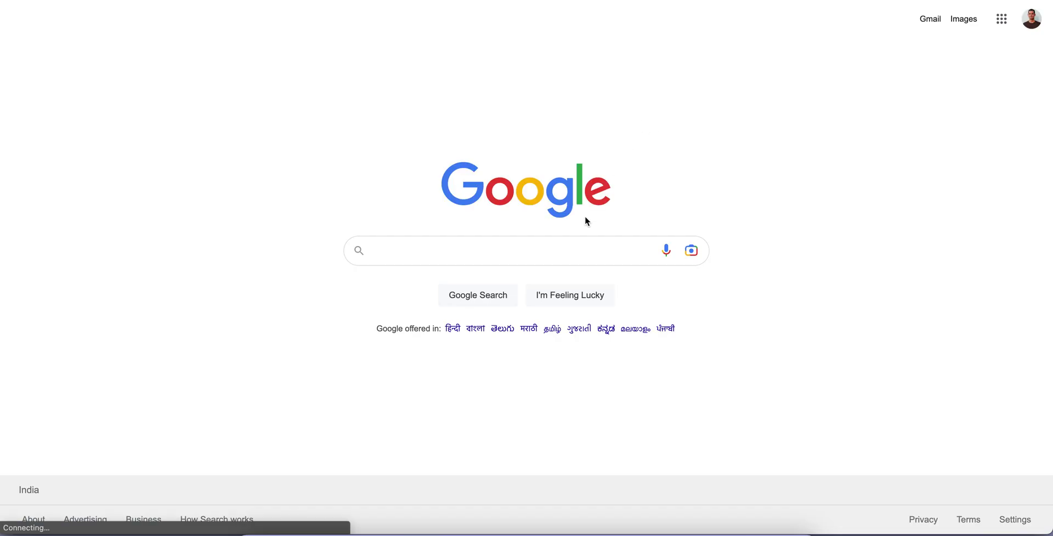
- Search Google in another tab for "system apps for samsung devices"
text(system)
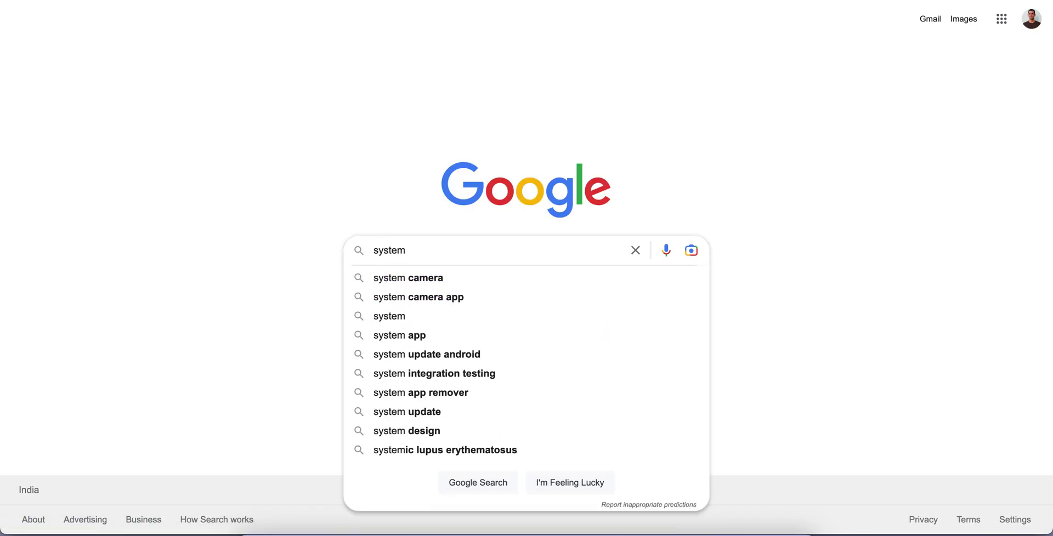
text( apps for s)
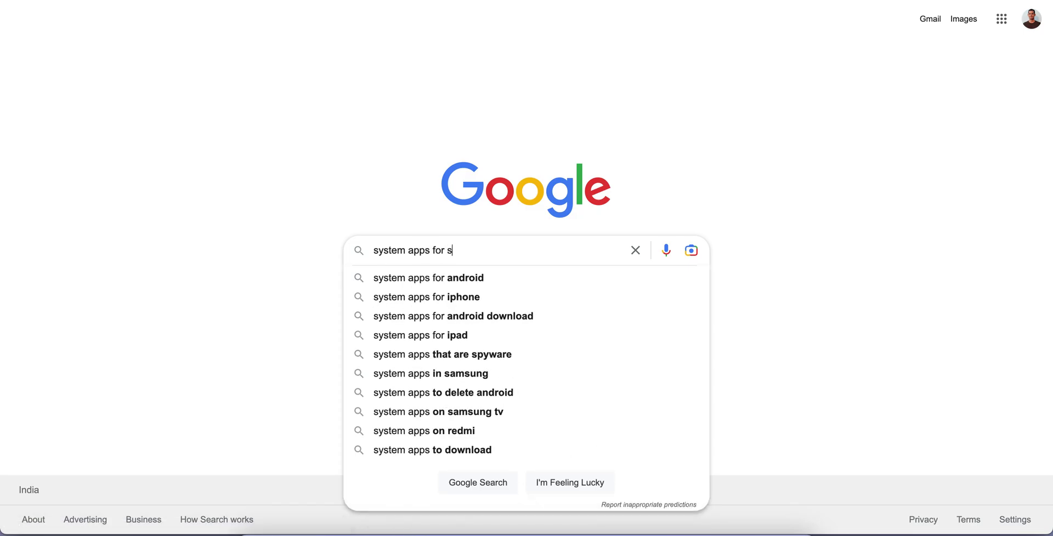
text(amsung devices)
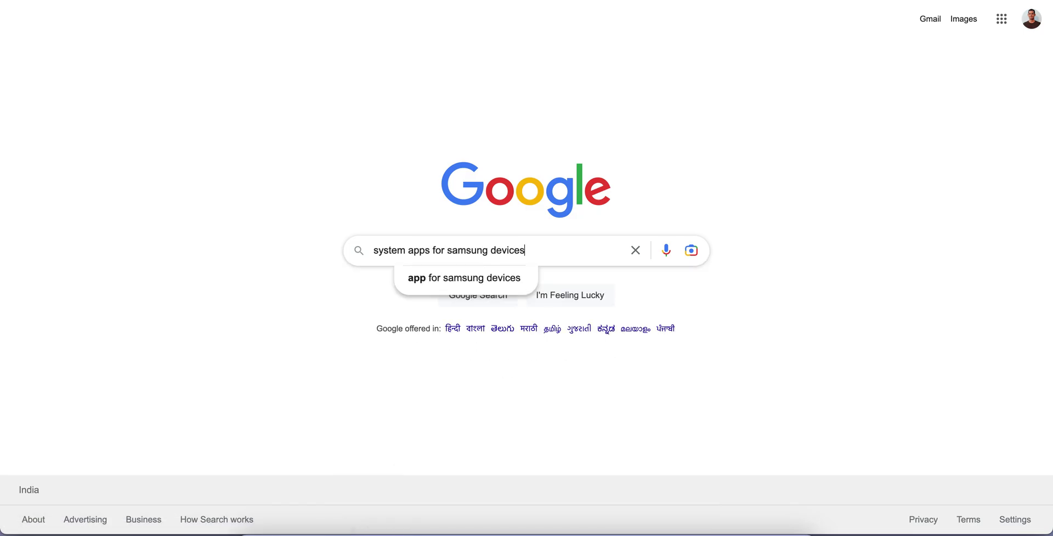
key(Return)
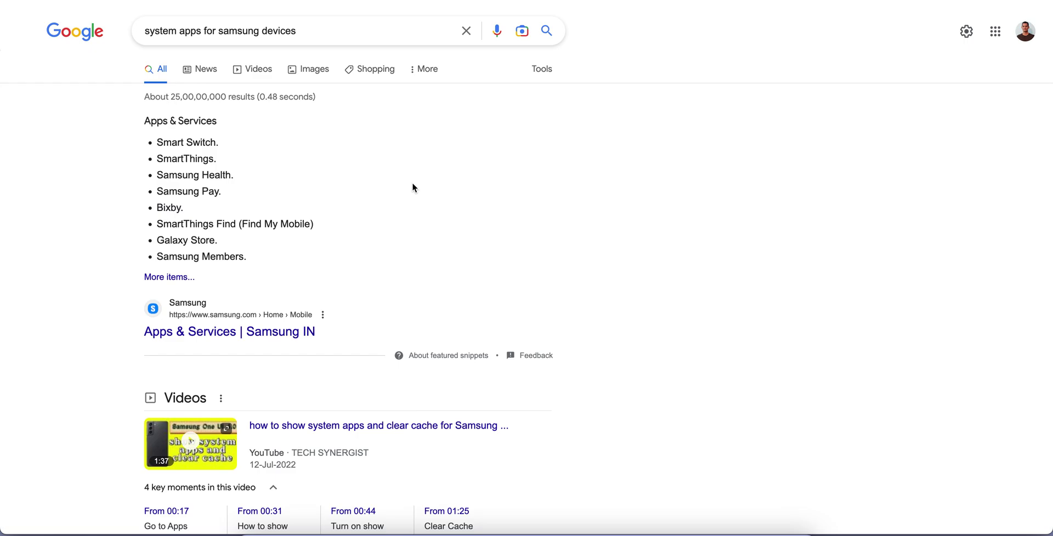
- Look through the search results and open the Samsung Knox article on enabling system apps in Work Profile on a Samsung device
scroll(412, 188, down, 5)
scroll(589, 230, down, 3)
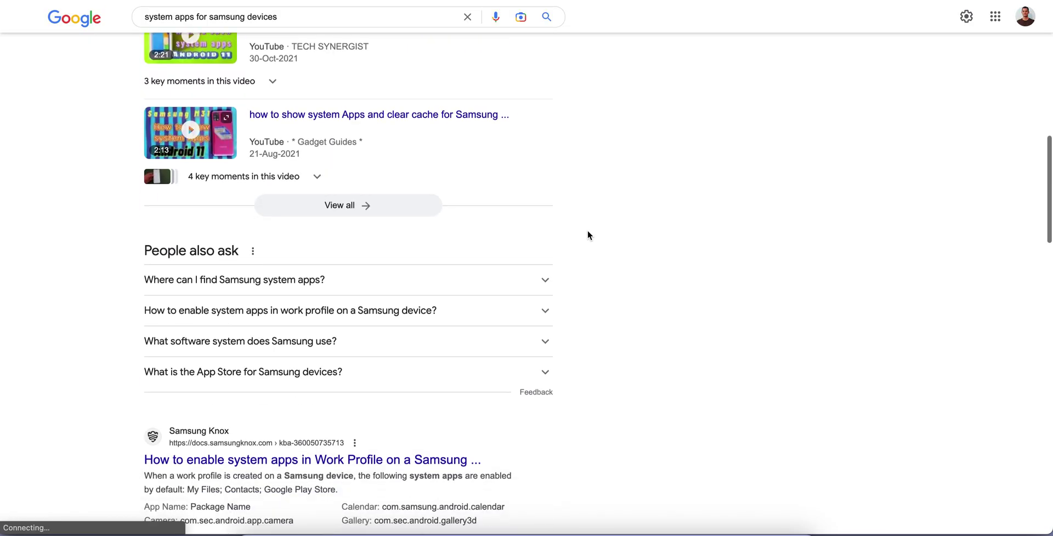
scroll(587, 236, down, 1)
click(384, 237)
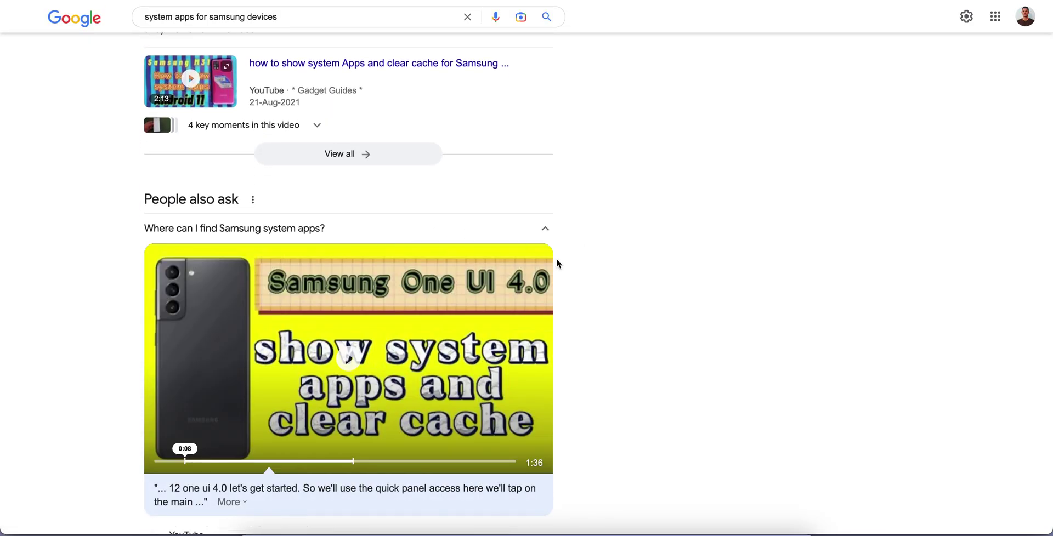
scroll(698, 254, down, 7)
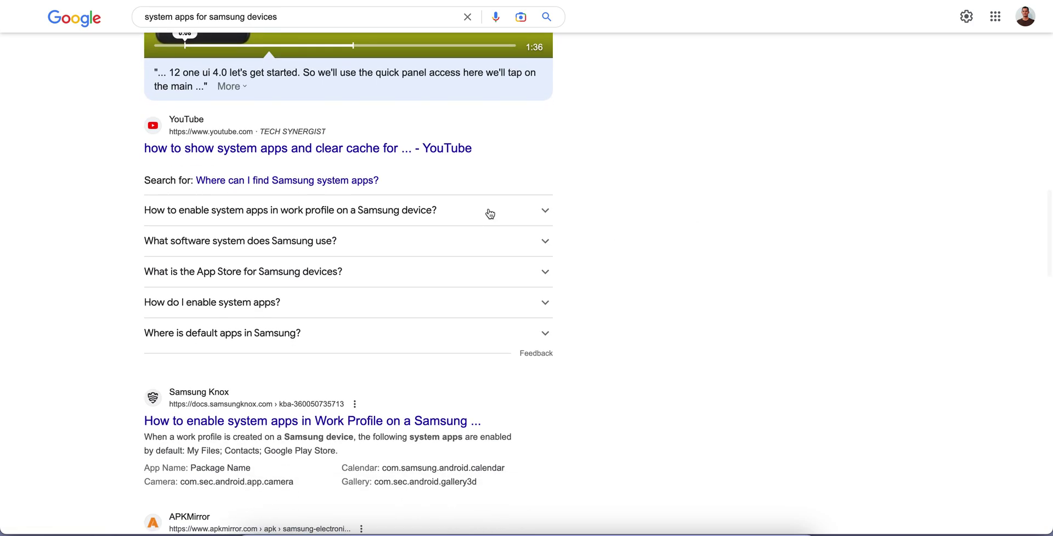
right_click(393, 422)
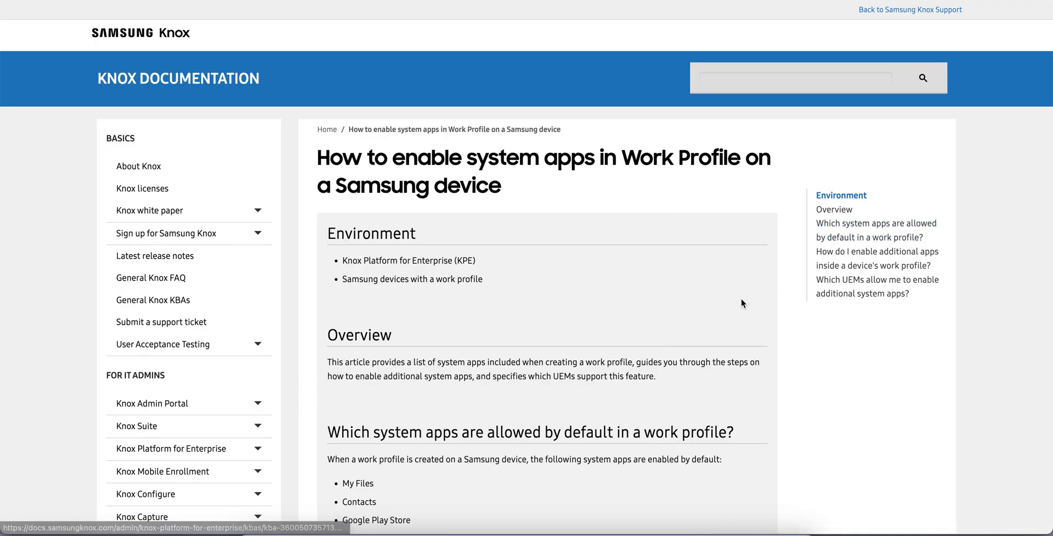
- Read the Knox article's sections on default work profile apps and enabling additional system apps, including the package name table
scroll(742, 299, down, 5)
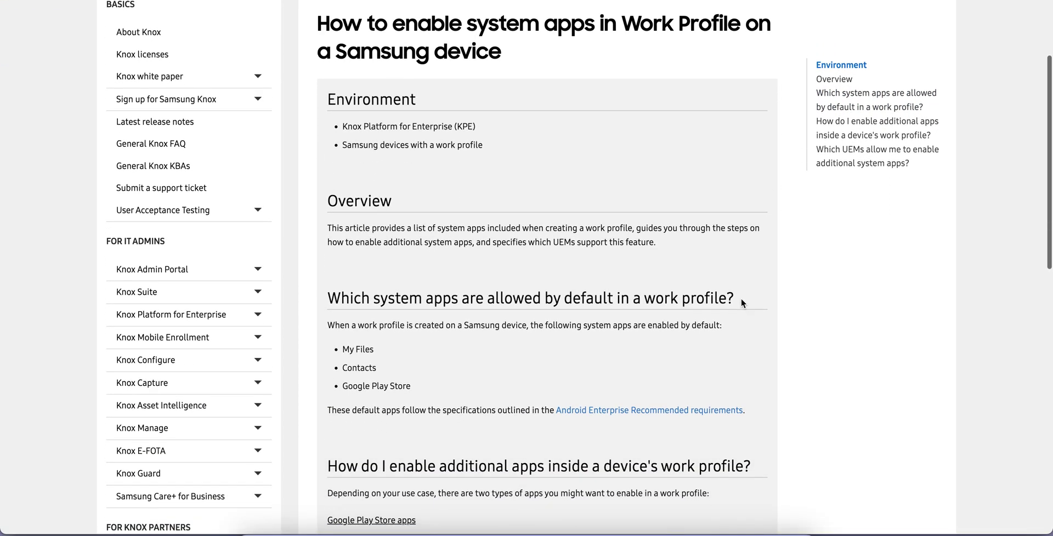
scroll(742, 298, down, 3)
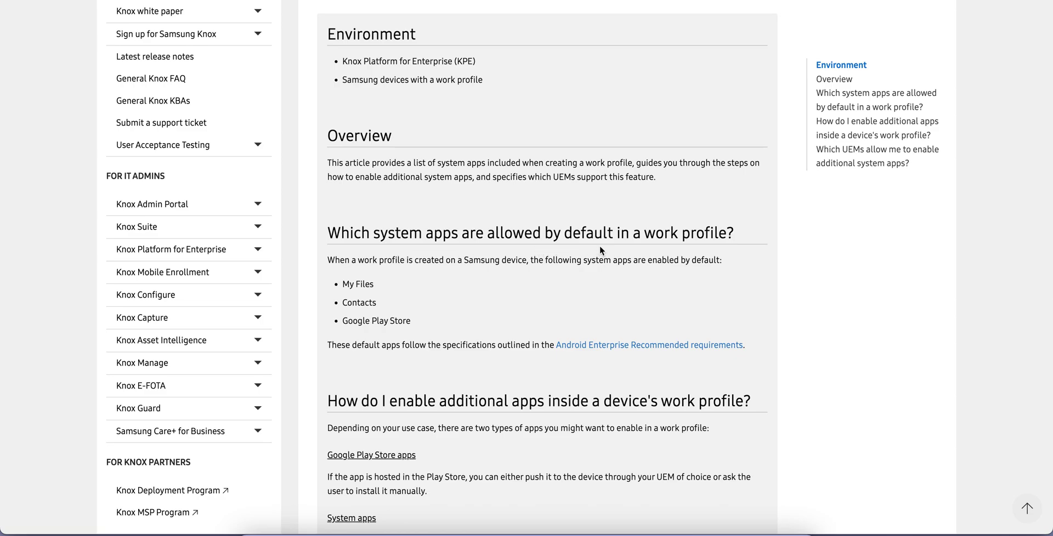
drag(421, 321, 350, 284)
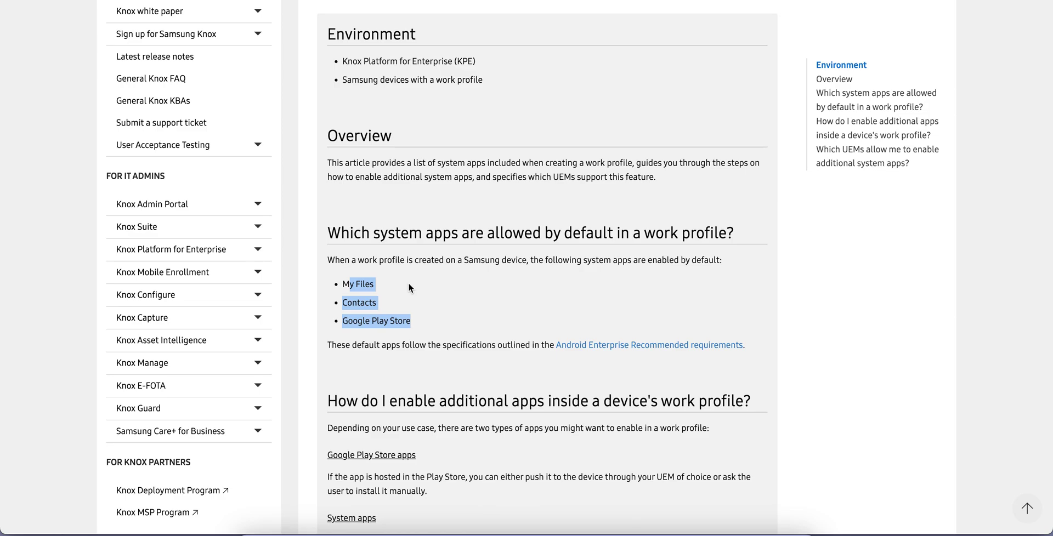
click(409, 284)
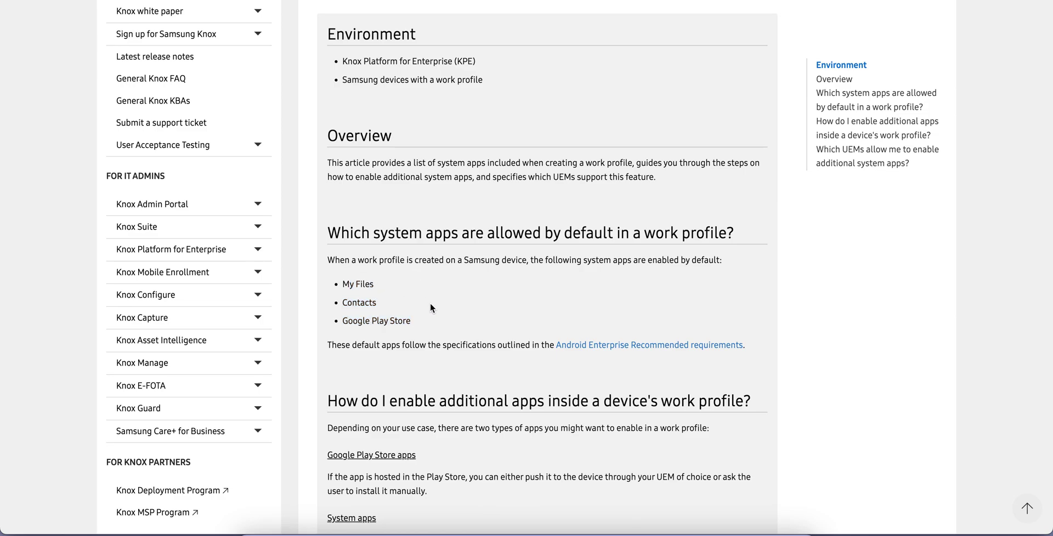
scroll(531, 301, down, 5)
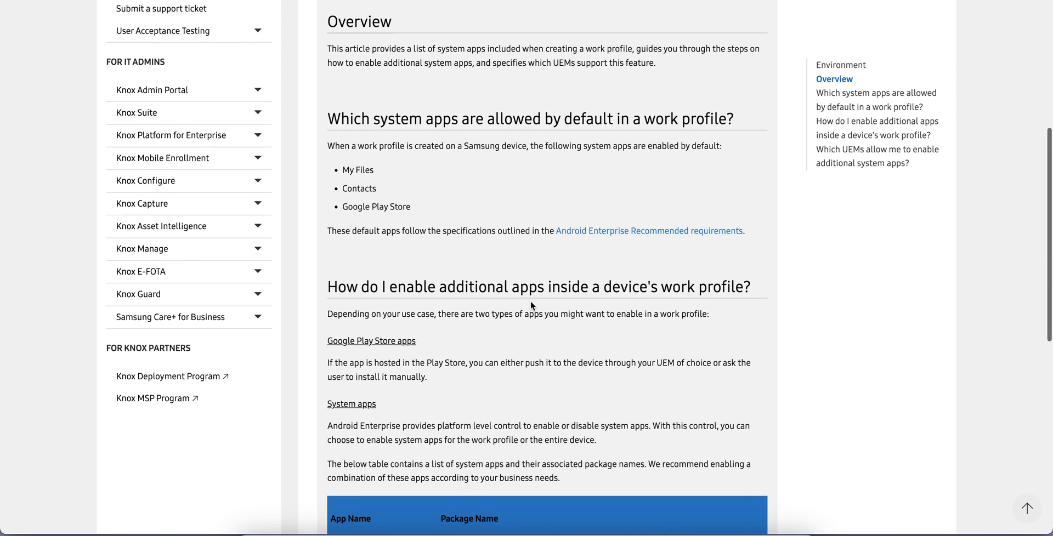
scroll(683, 284, down, 2)
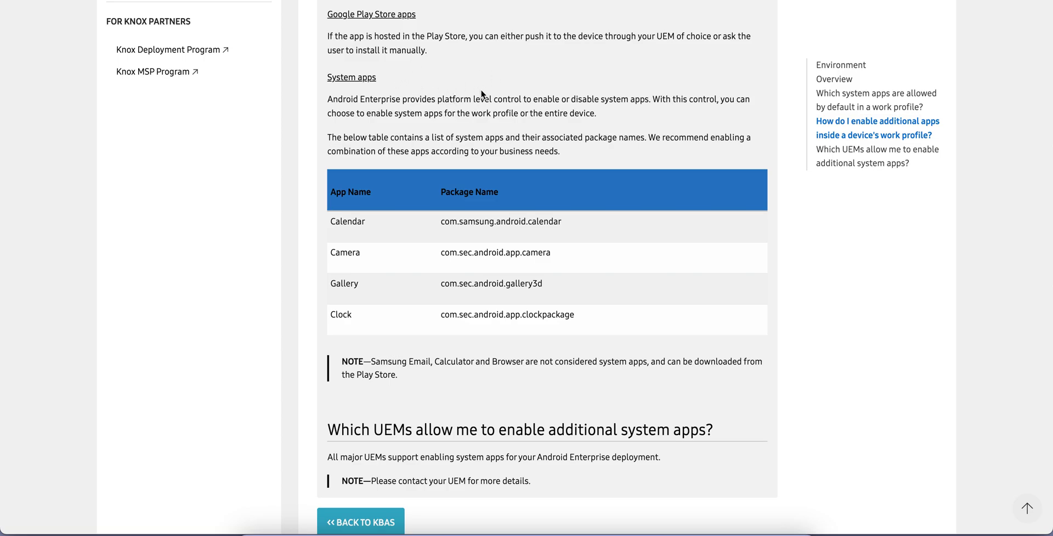
triple_click(347, 87)
click(482, 108)
drag(407, 99, 734, 100)
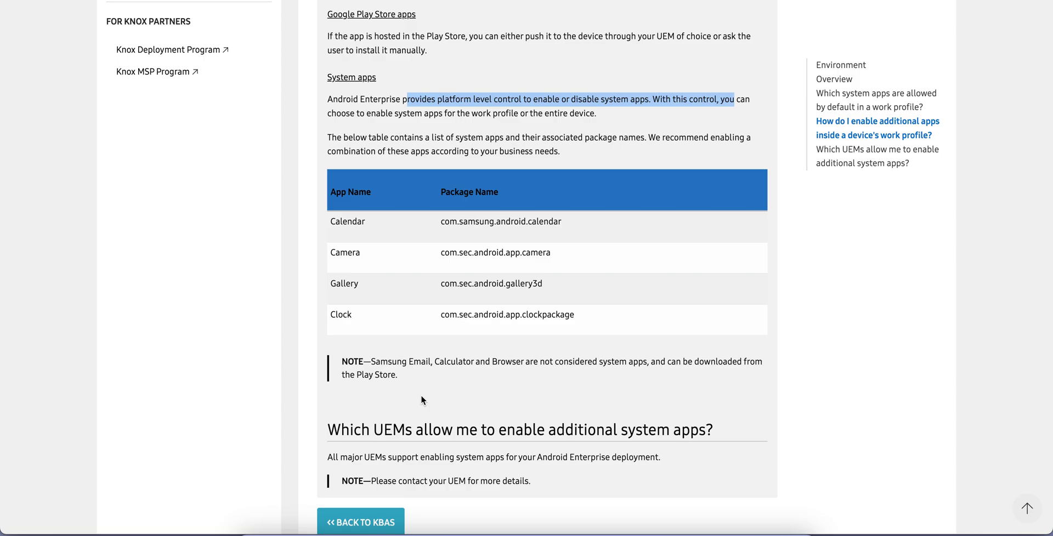
- Copy the app name Camera from the Knox table and use it as the app's name in the Intune form
double_click(330, 256)
key(ctrl+c)
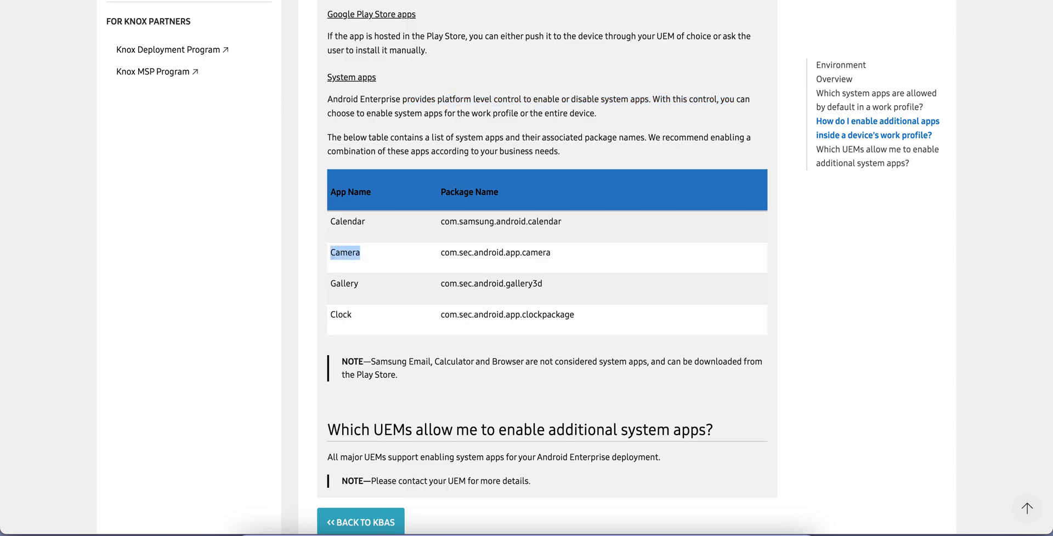
key(alt+Tab)
double_click(391, 152)
key(ctrl+v)
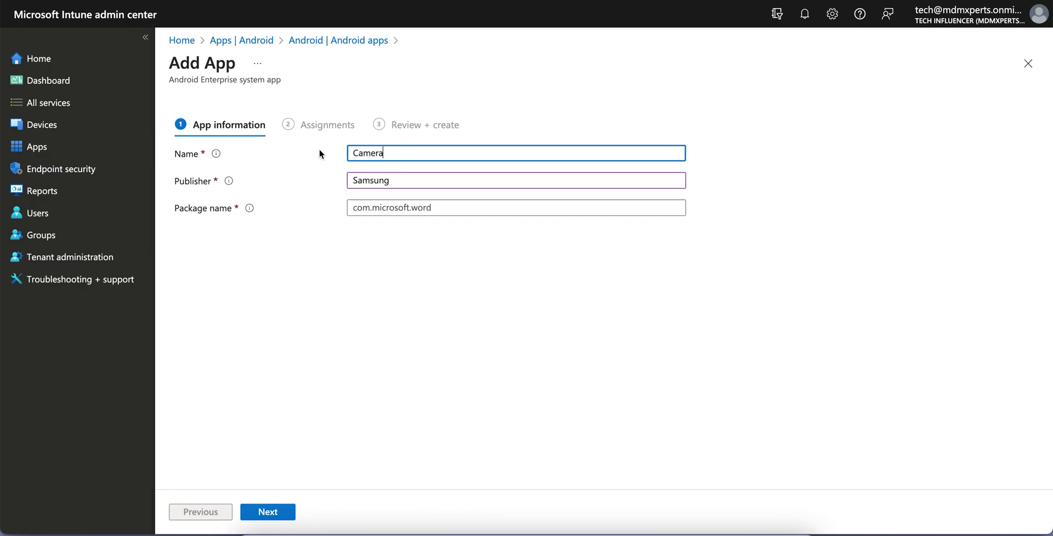
click(398, 180)
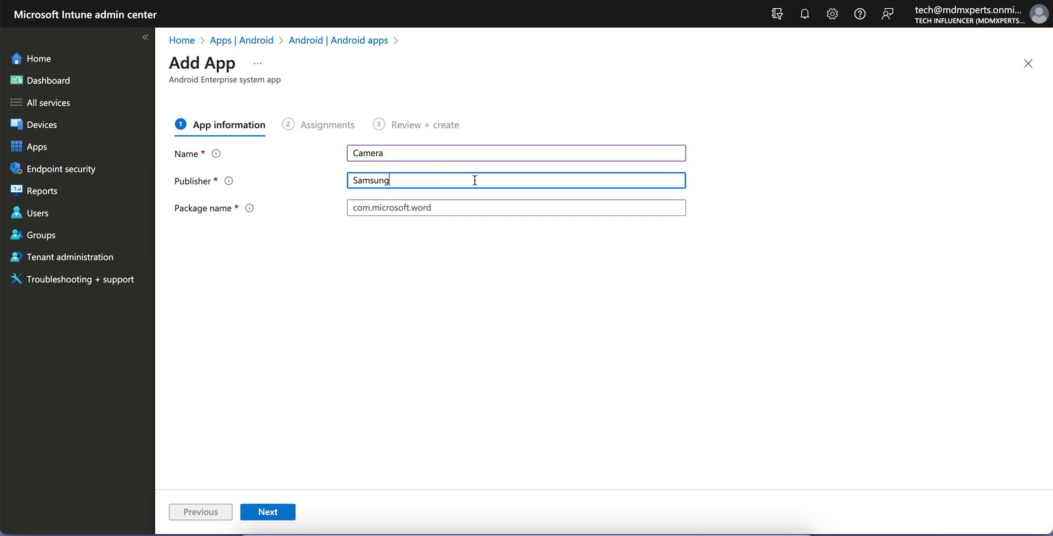
- Copy Camera's package name from the Knox table into the Intune form as com.sec.android.app.camera, without leading spaces
key(alt+Tab)
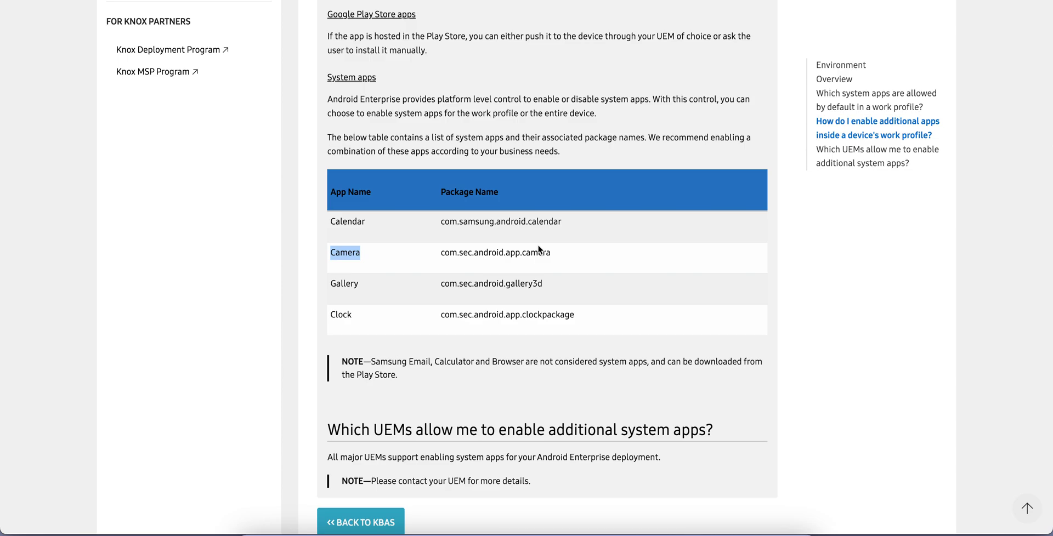
click(561, 257)
drag(561, 257, 433, 255)
key(ctrl+c)
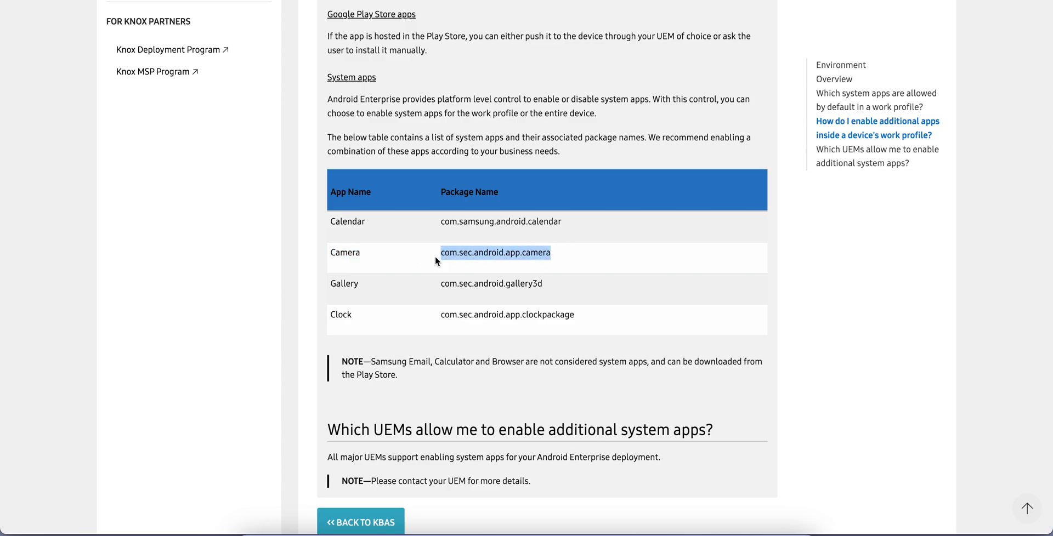
key(alt+Tab)
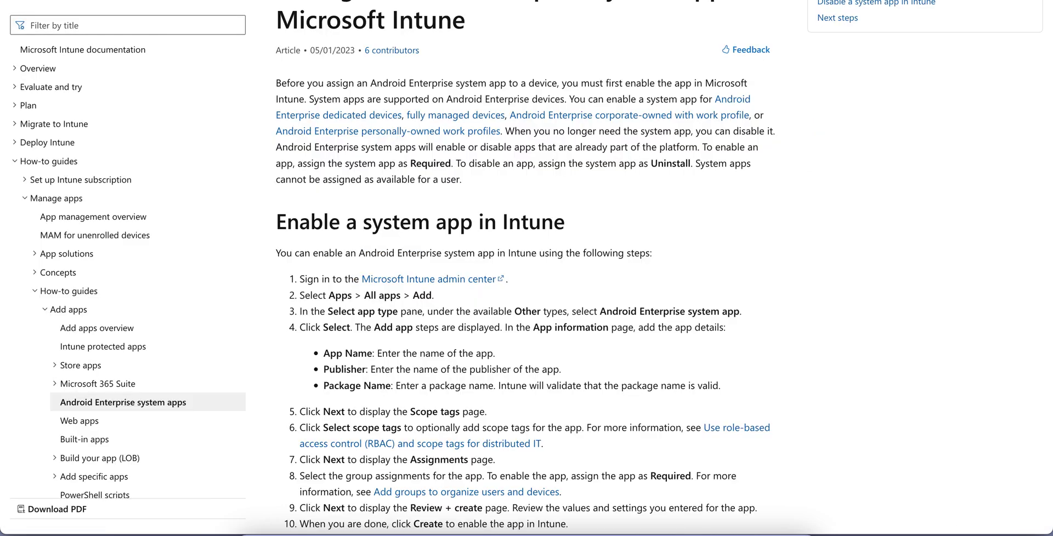
key(alt+Tab)
click(454, 209)
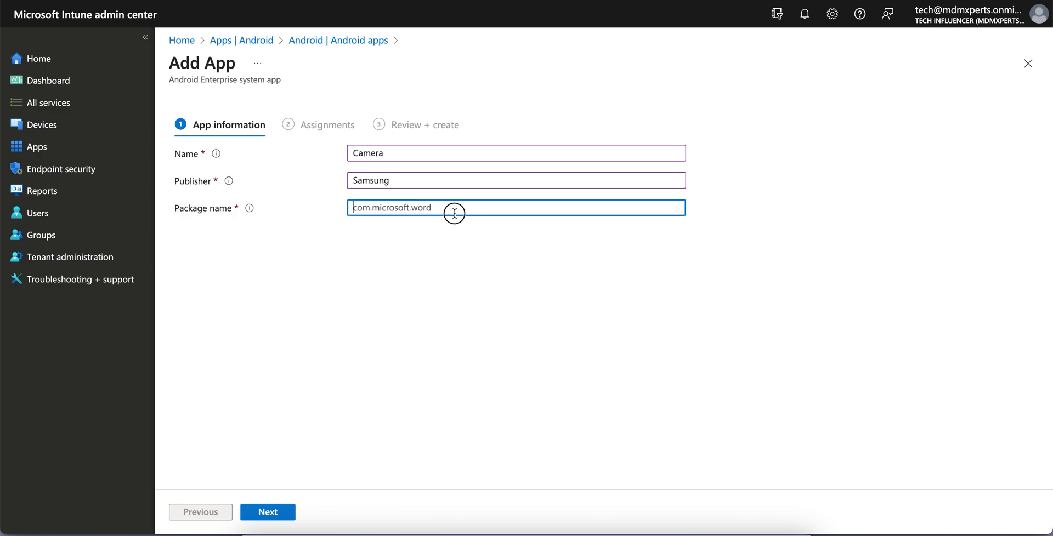
key(ctrl+v)
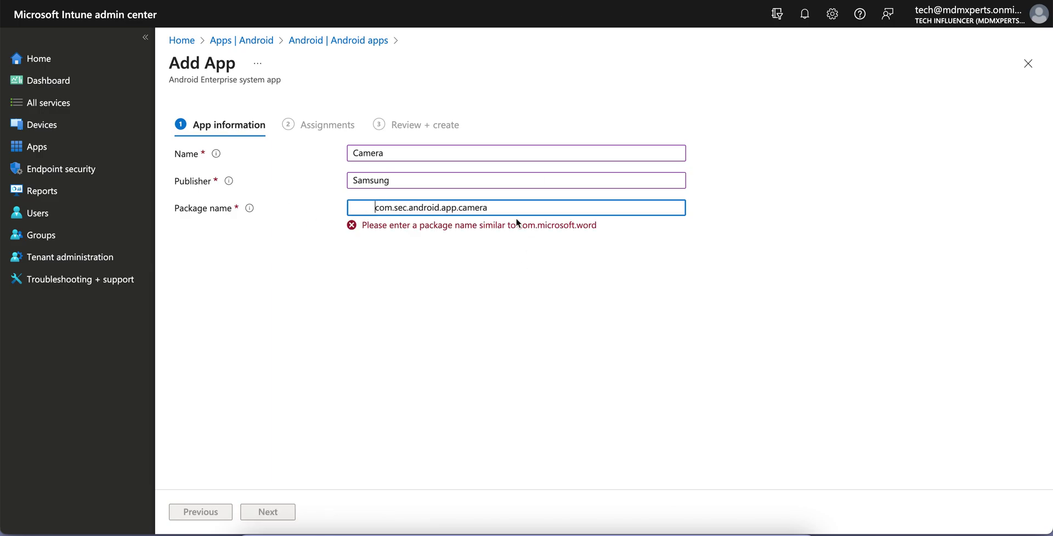
key(Home)
key(Delete)
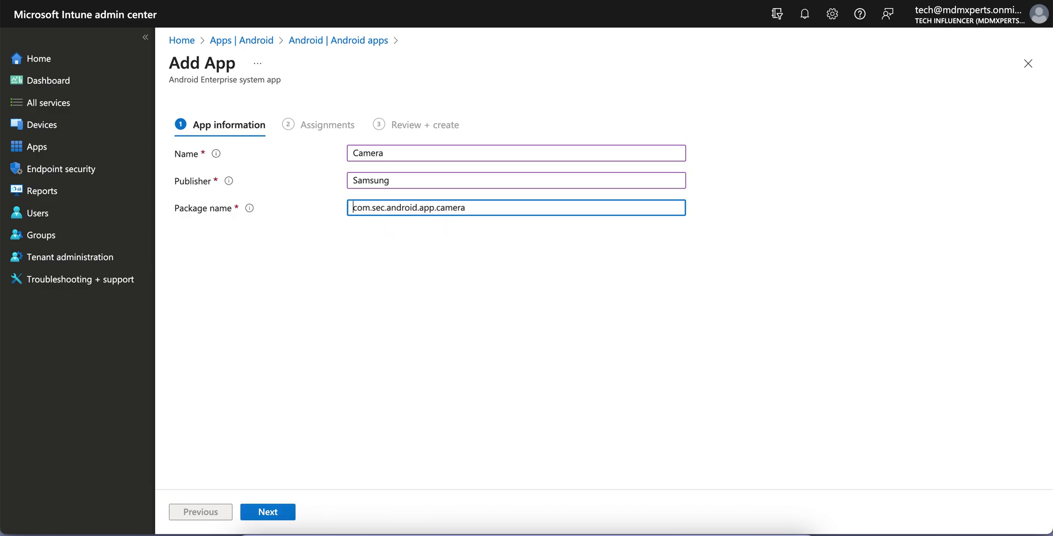
key(alt+Tab)
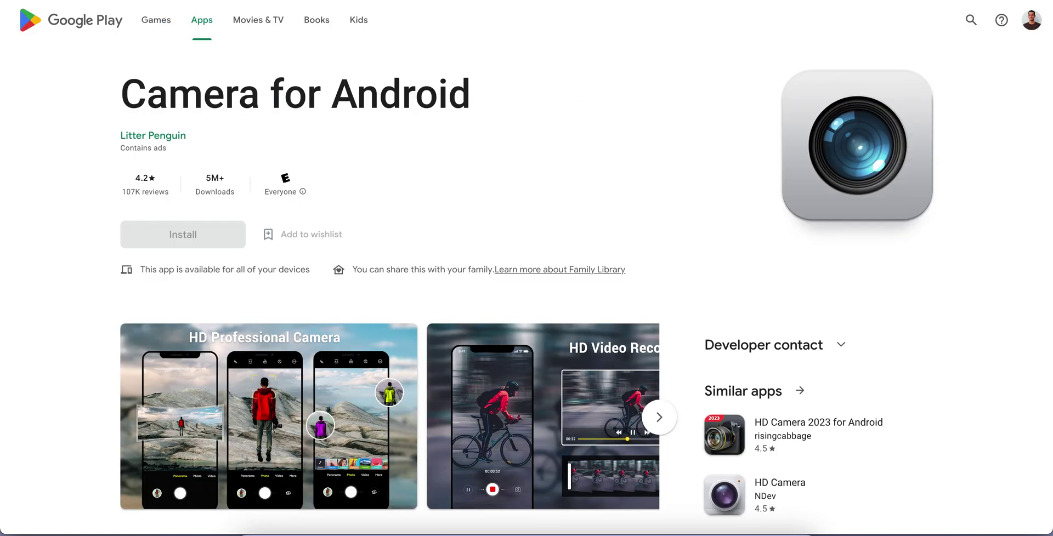
key(alt+Tab)
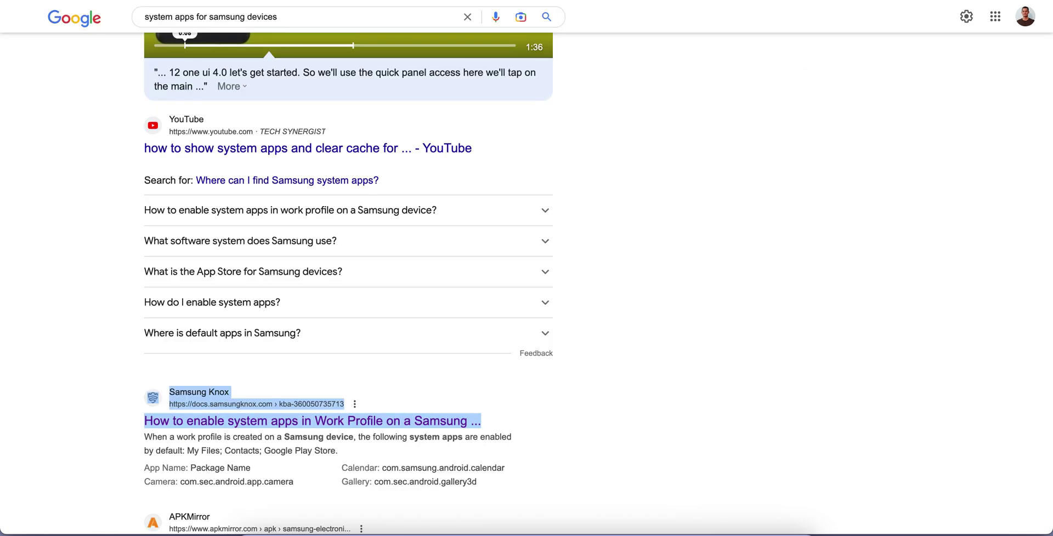
key(alt+Tab)
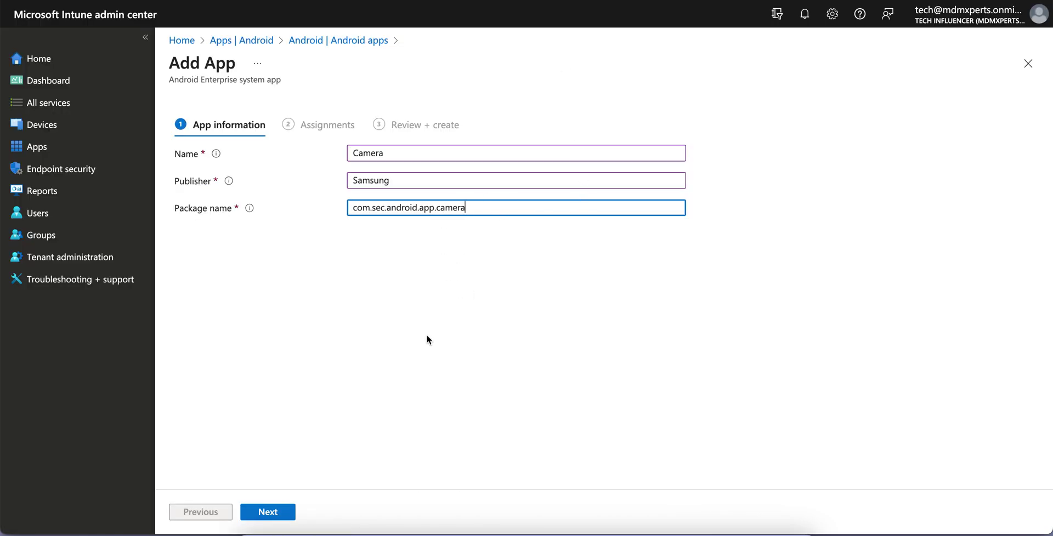
- Assign the Camera app as required to all devices and create it
click(279, 511)
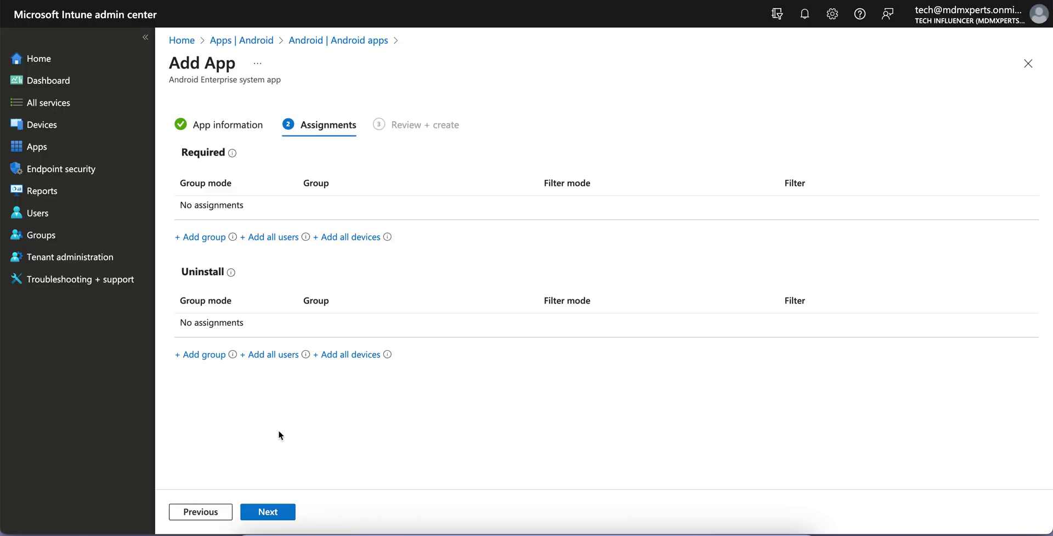
click(339, 237)
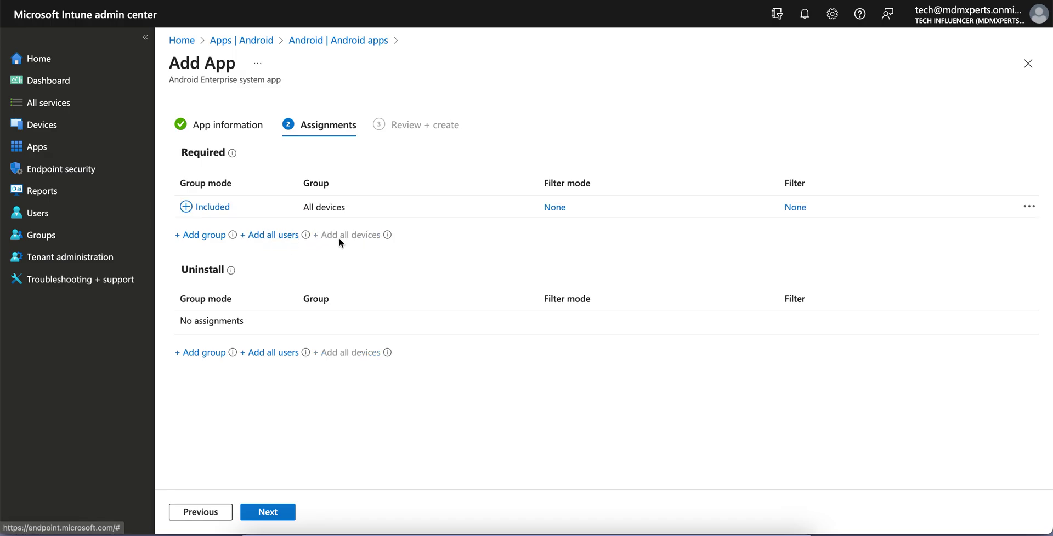
click(269, 511)
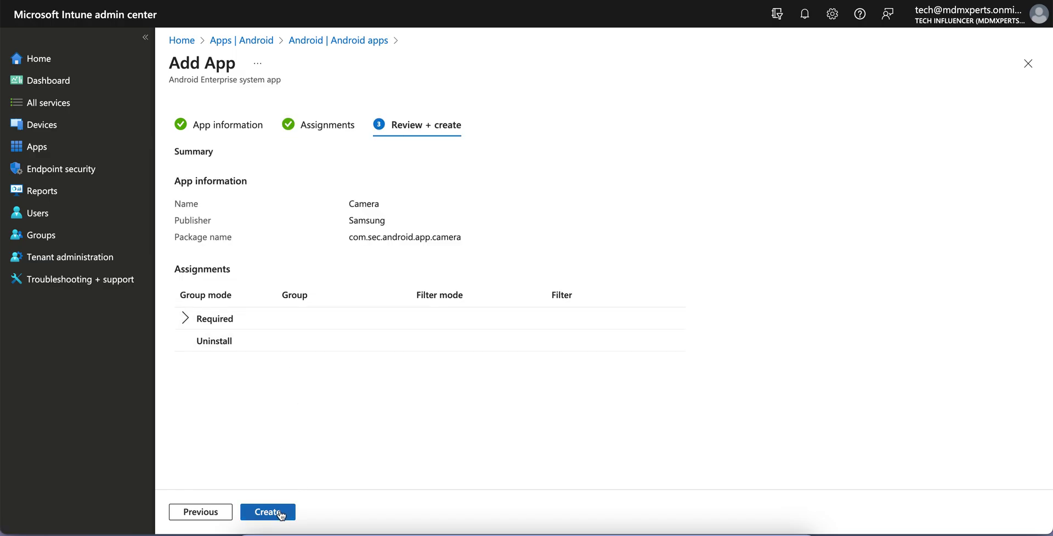
click(279, 513)
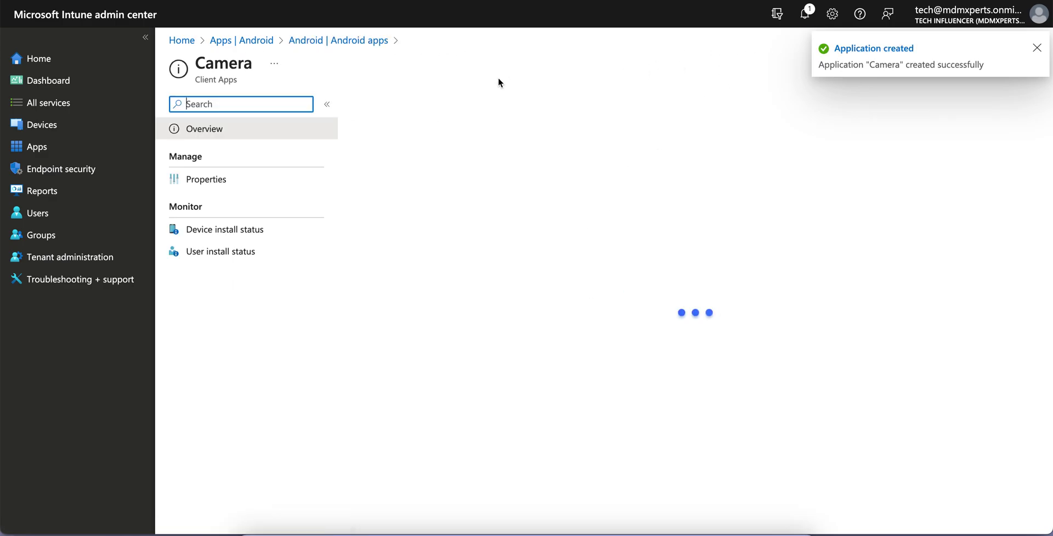
- Return to the Android apps list and start adding another app of type Android Enterprise system app
click(359, 43)
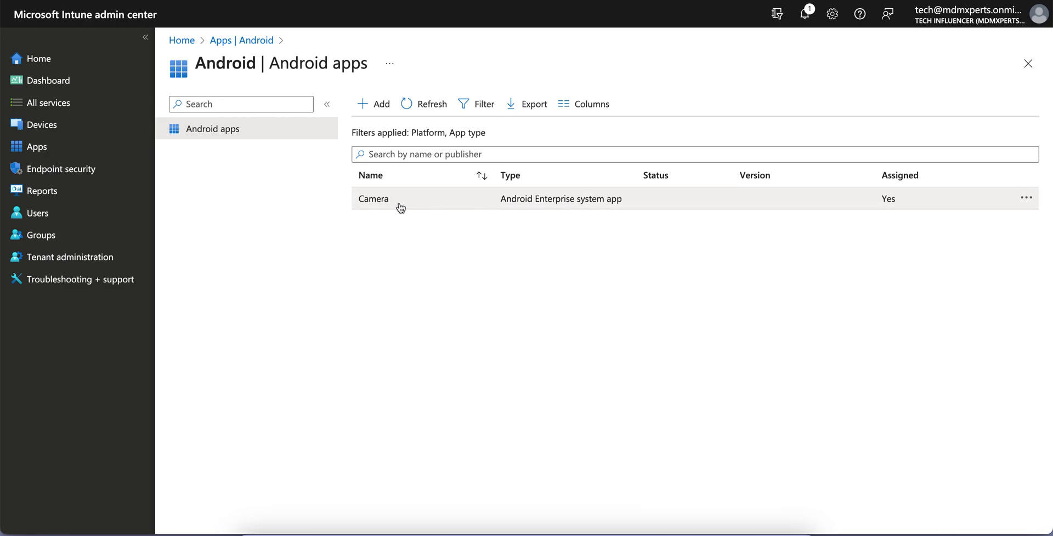
click(385, 115)
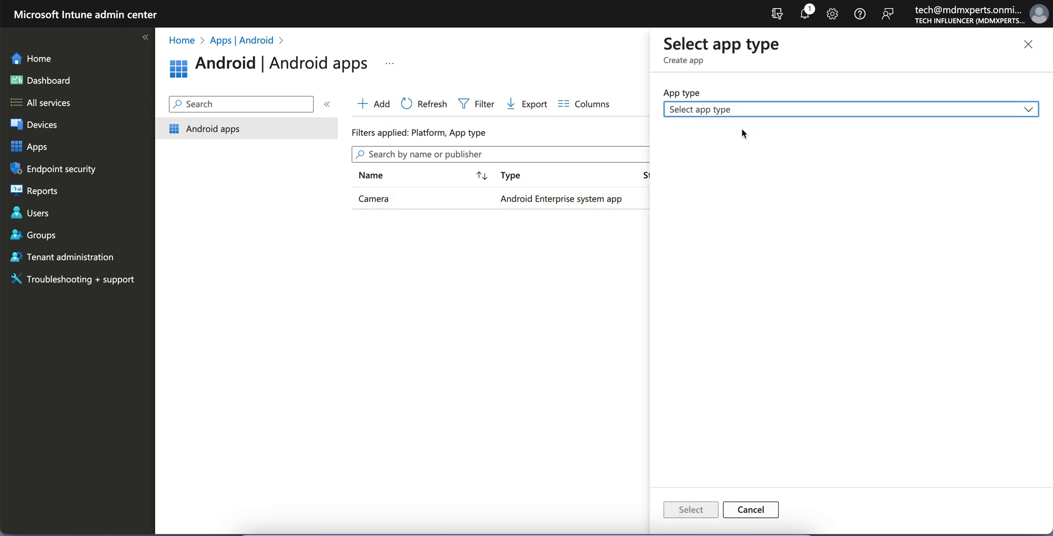
click(755, 109)
click(792, 284)
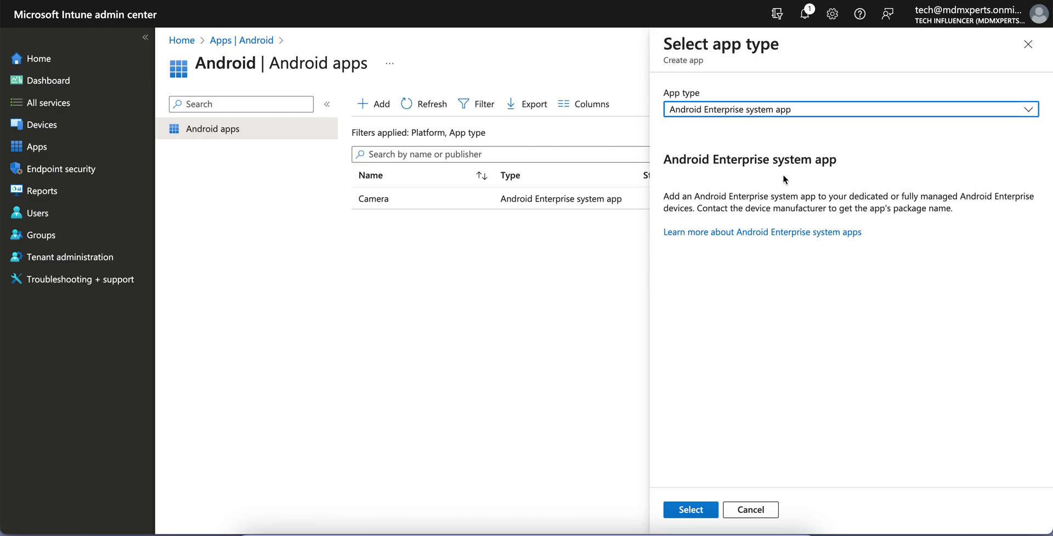
click(706, 510)
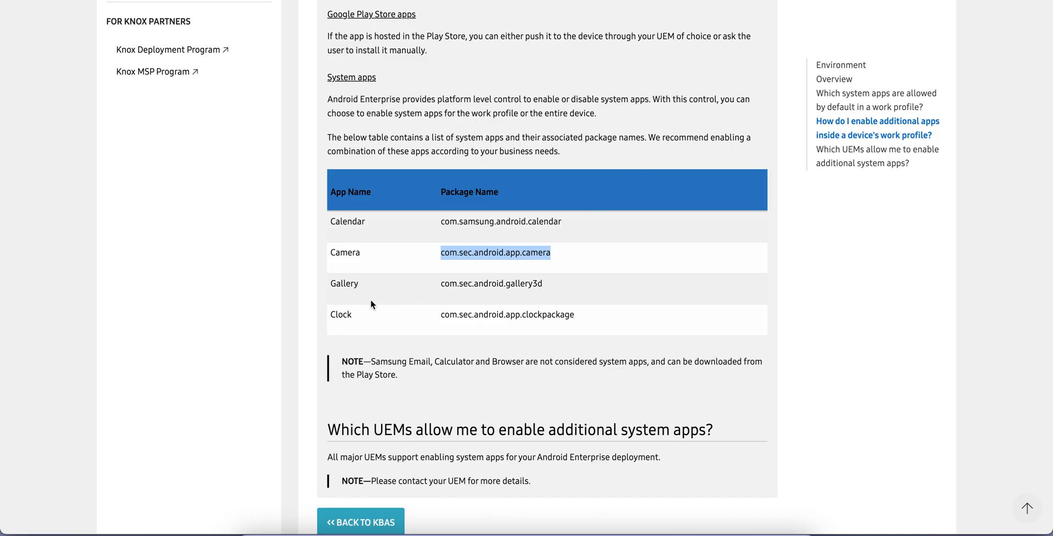
- Copy the app name Calendar from the Knox table and enter it as the new app's name in Intune
drag(331, 221, 391, 226)
key(ctrl+c)
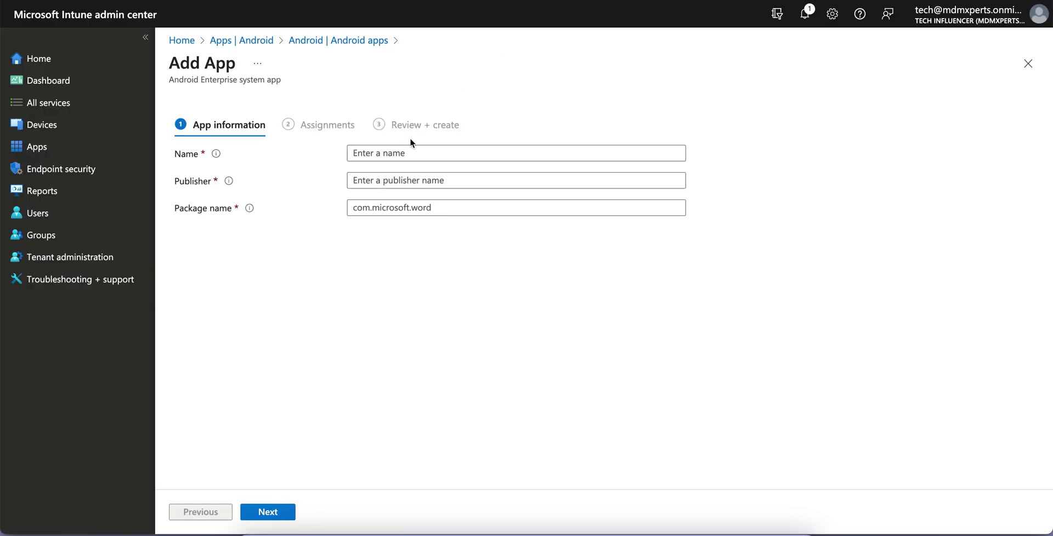
click(411, 153)
key(ctrl+v)
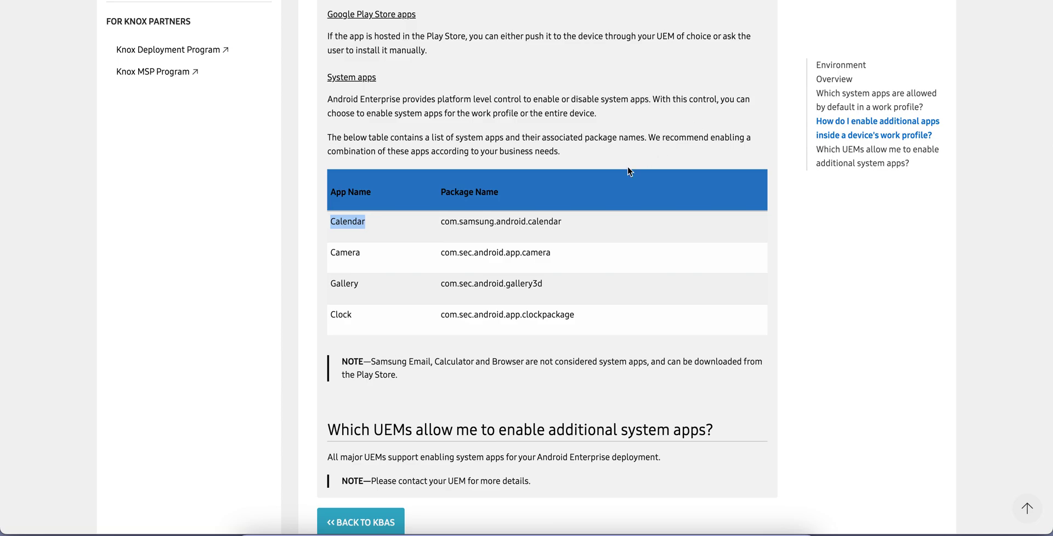
- Copy the package name com.samsung.android.calendar from the Knox table into the Intune form and enter Samsung as the publisher
drag(439, 222, 597, 225)
key(ctrl+c)
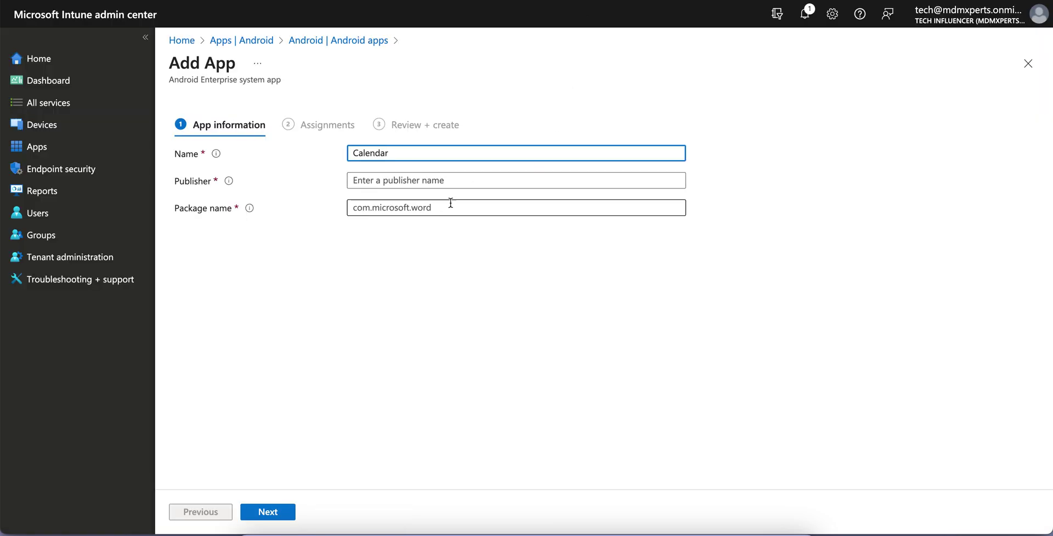
triple_click(450, 203)
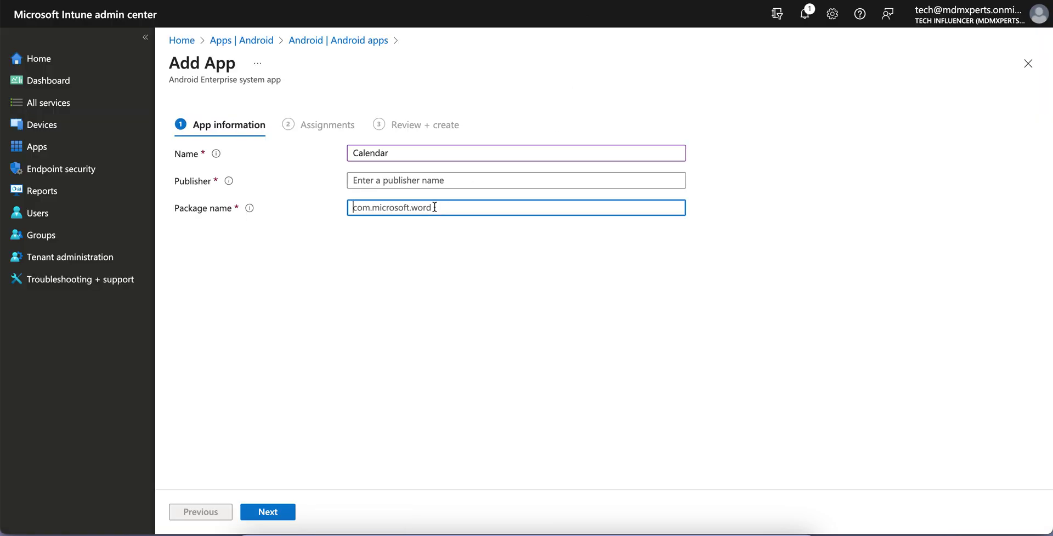
key(ctrl+v)
click(411, 181)
text(Samsung)
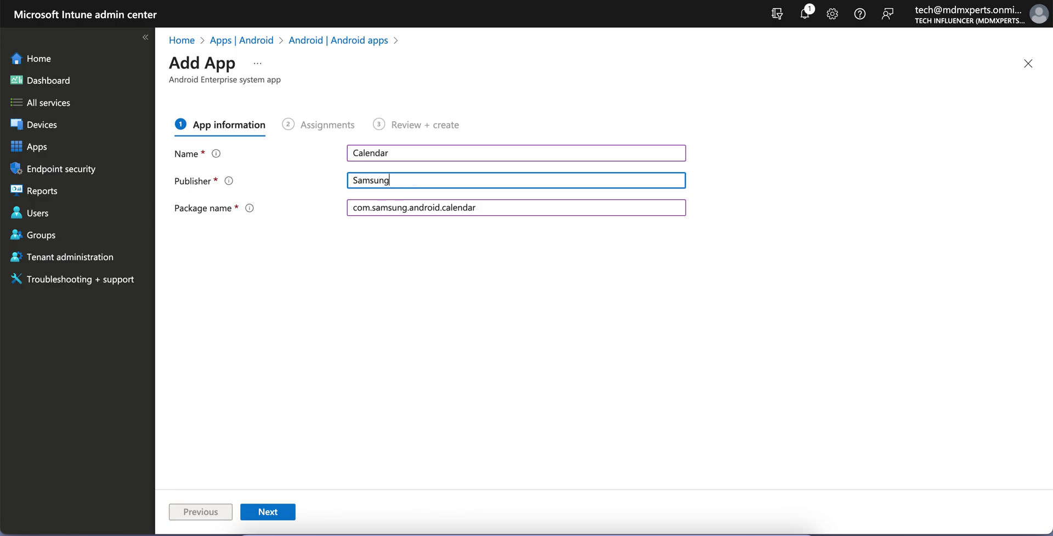
- Assign the Calendar app as required to all devices and create it
click(268, 512)
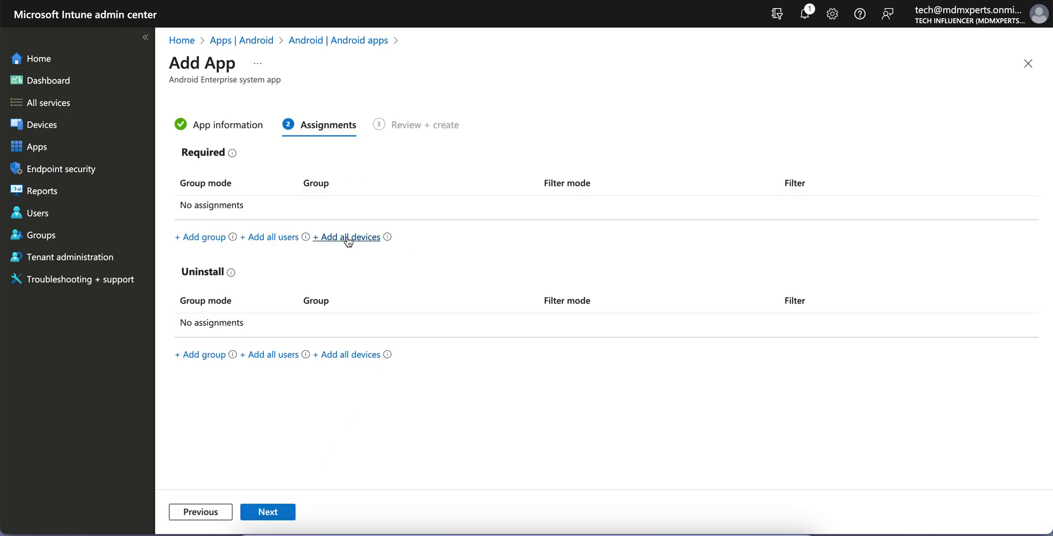
click(347, 238)
click(278, 515)
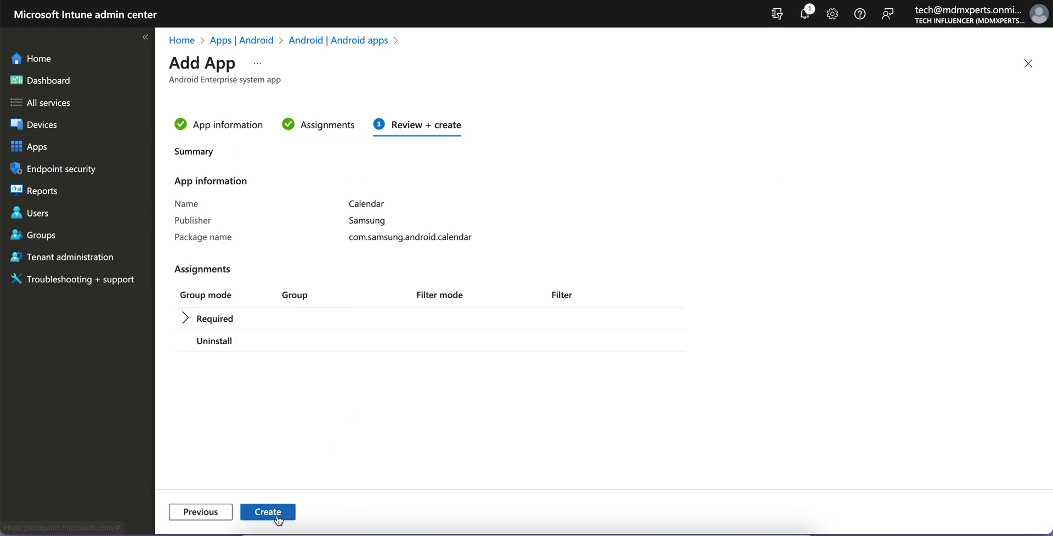
click(278, 515)
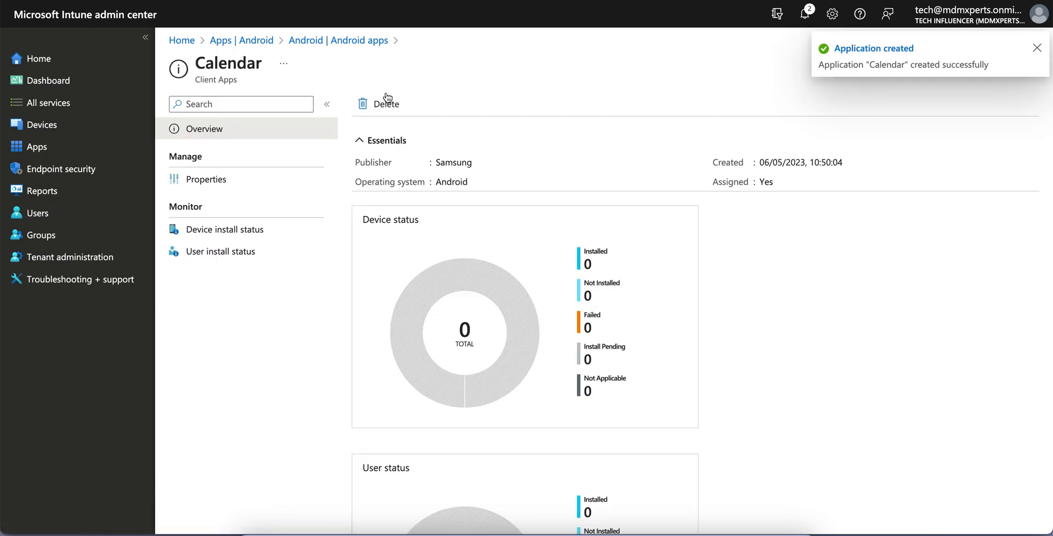
- Return to the Android apps list and refresh it to check for the newly created Calendar app
click(343, 43)
click(422, 104)
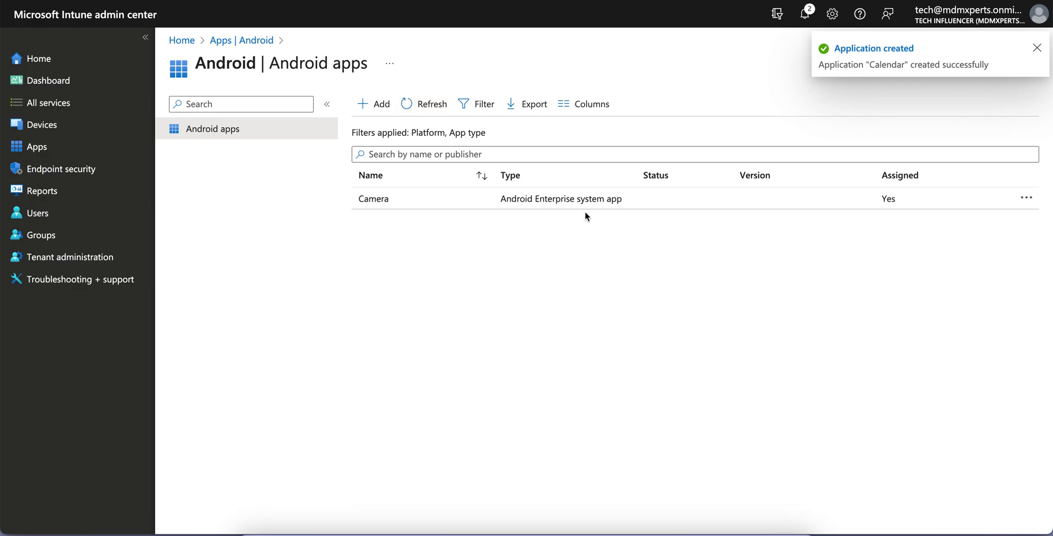
click(429, 102)
click(432, 104)
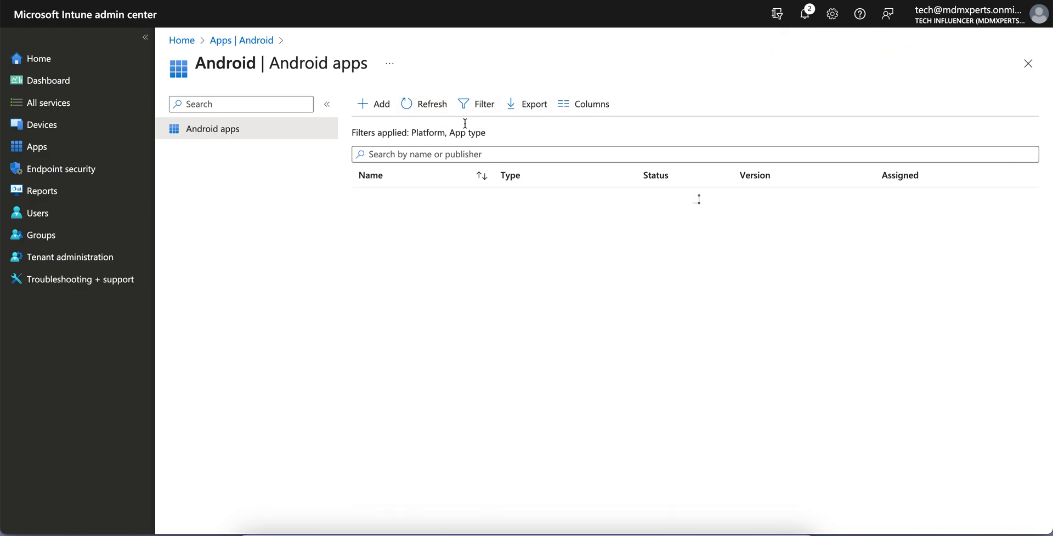
click(440, 108)
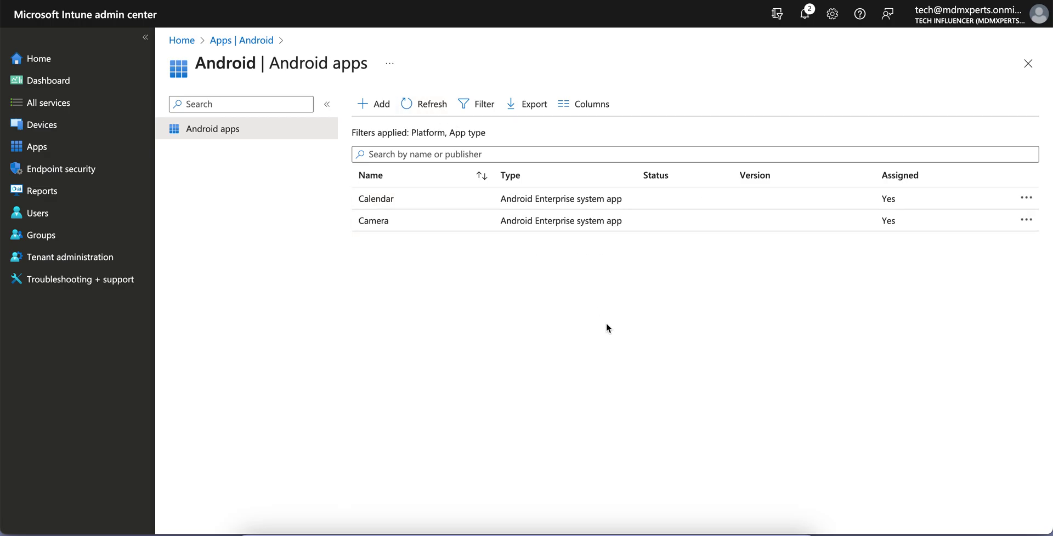
- Switch to the Samsung Knox article and examine the Gallery and Clock entries in the system apps table
key(alt+Tab)
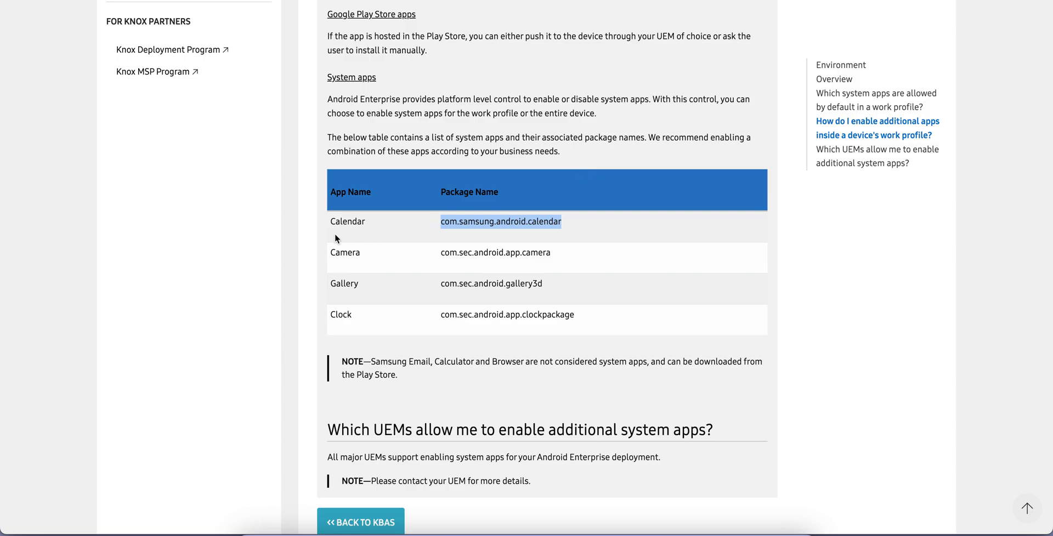
double_click(332, 280)
click(331, 316)
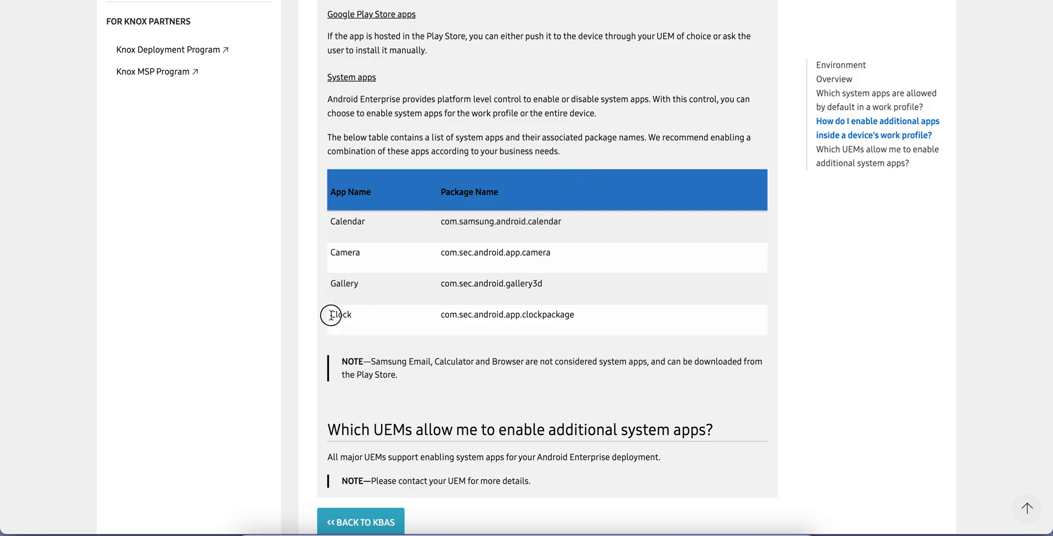
drag(330, 316, 576, 317)
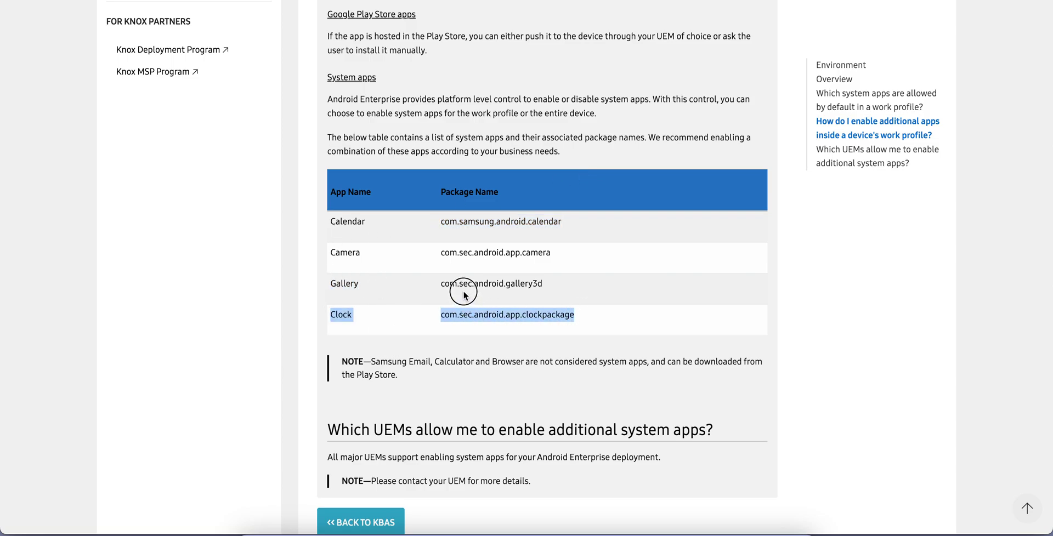
click(567, 271)
- Read the article's note on Samsung Email, Calculator and Browser, and review its section on system apps allowed by default in a work profile
scroll(617, 261, down, 2)
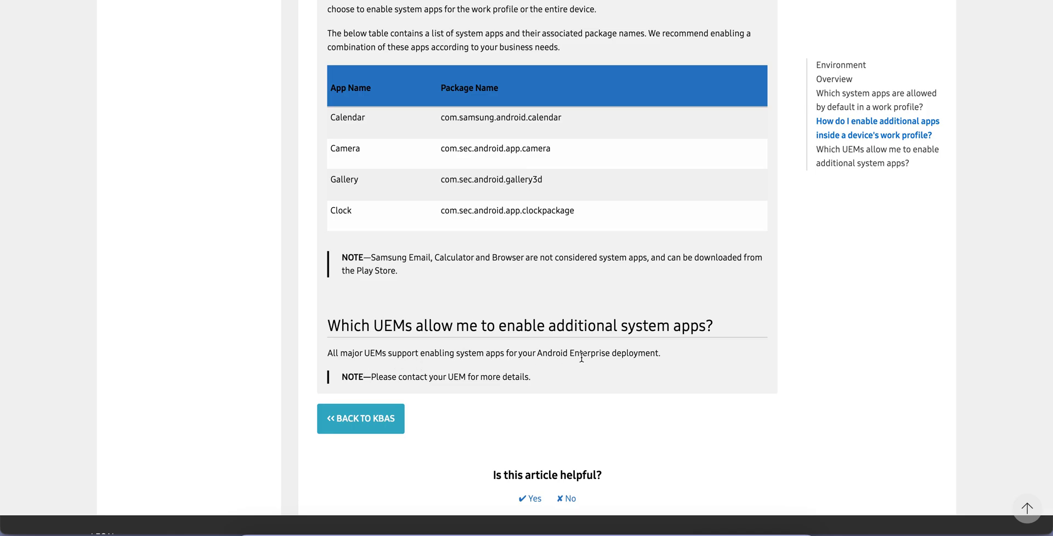
drag(407, 379, 567, 381)
drag(371, 258, 475, 269)
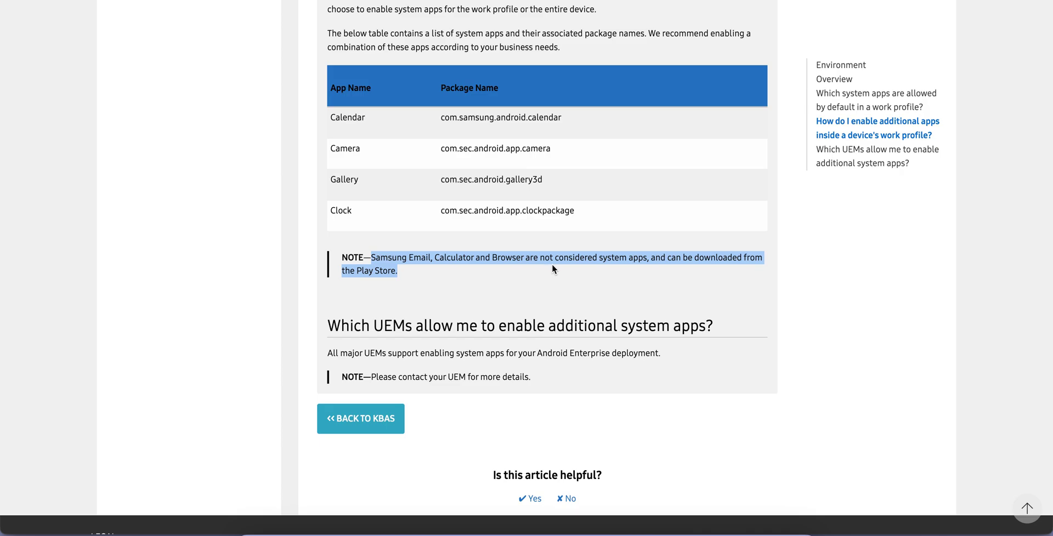
scroll(551, 265, up, 3)
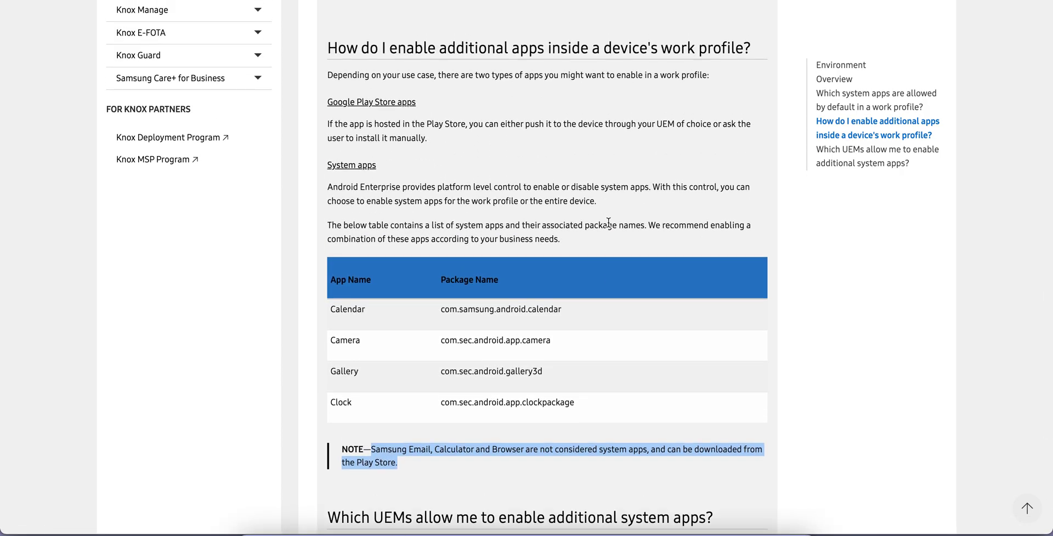
scroll(608, 222, up, 5)
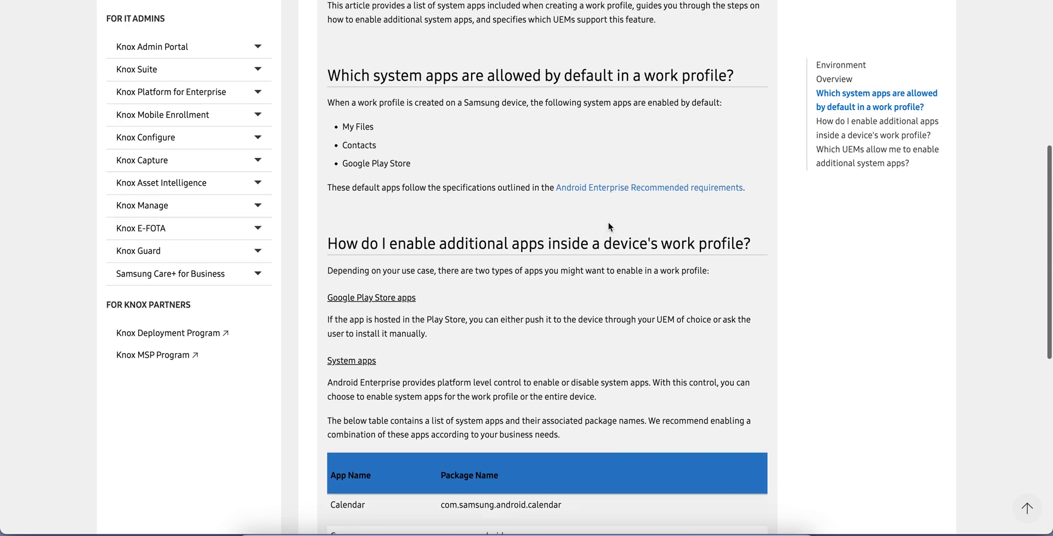
scroll(608, 222, up, 2)
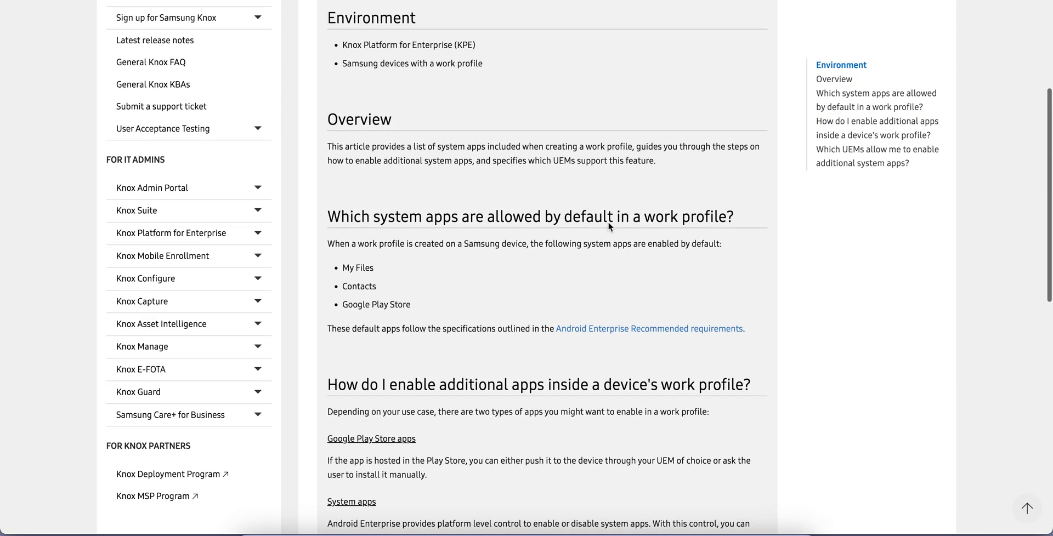